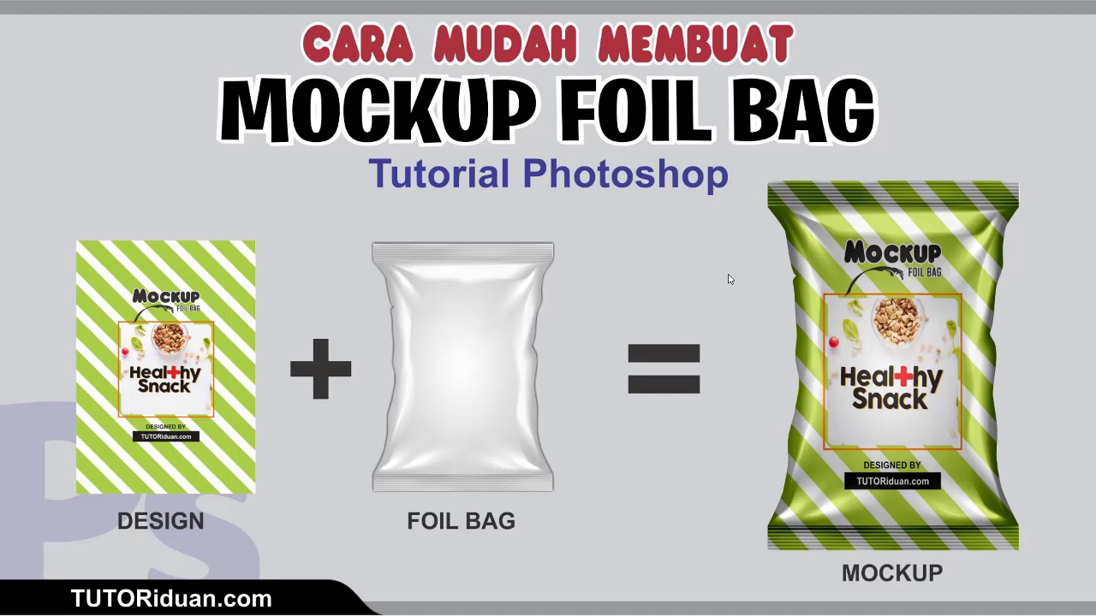
Step: Bring up the tutoriduan.com foil bag mockup article in Chrome and scroll through it
click(729, 279)
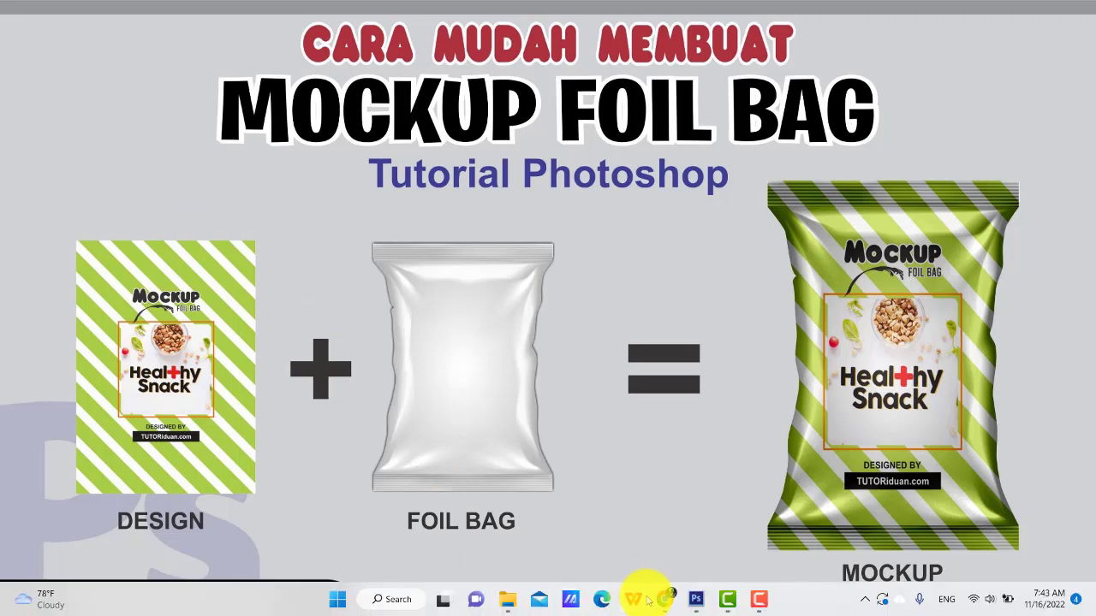
click(663, 600)
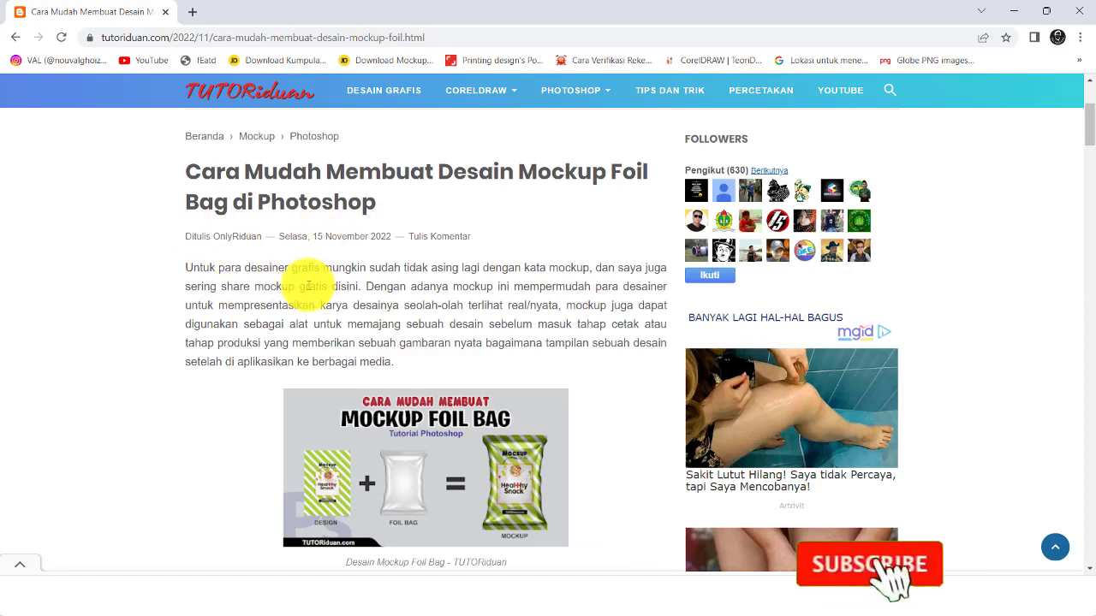
scroll(309, 285, down, 3)
scroll(308, 284, up, 1)
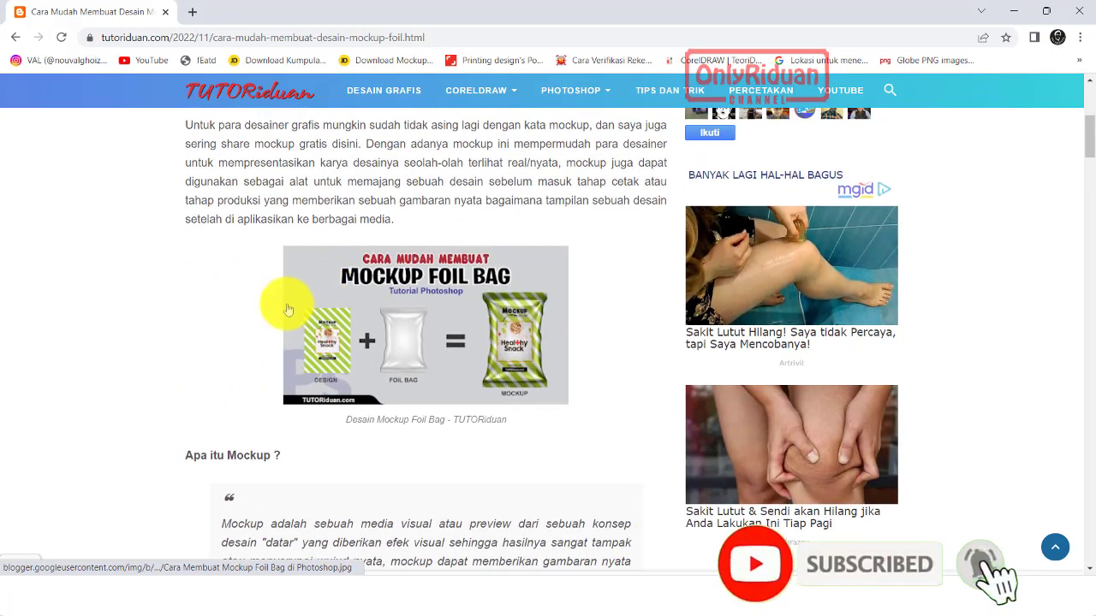
scroll(389, 279, down, 3)
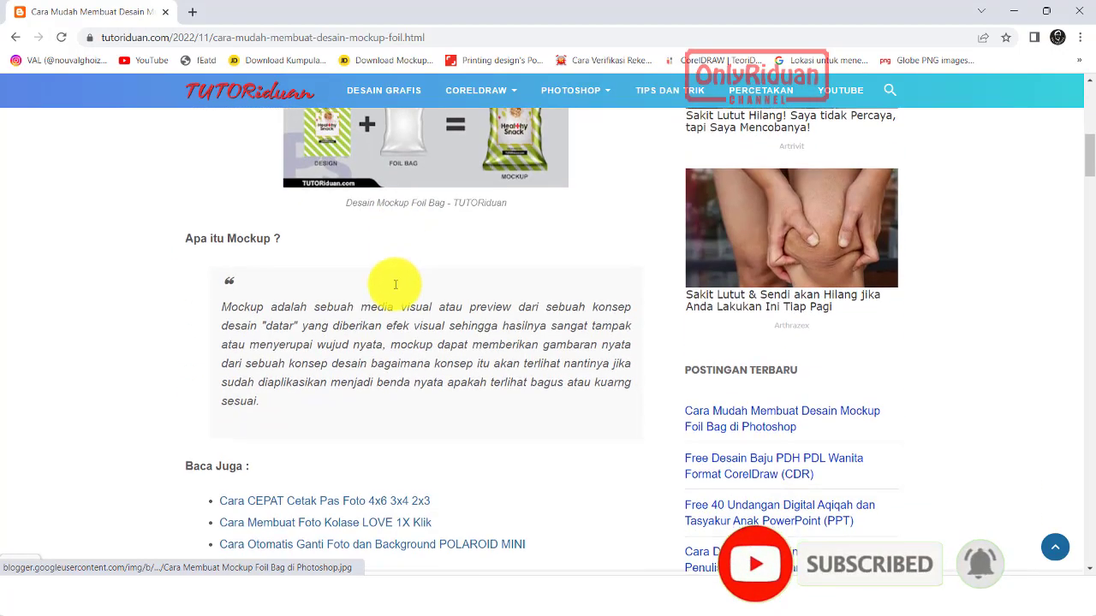
scroll(390, 291, down, 4)
scroll(390, 291, down, 5)
scroll(367, 288, down, 4)
scroll(317, 294, down, 4)
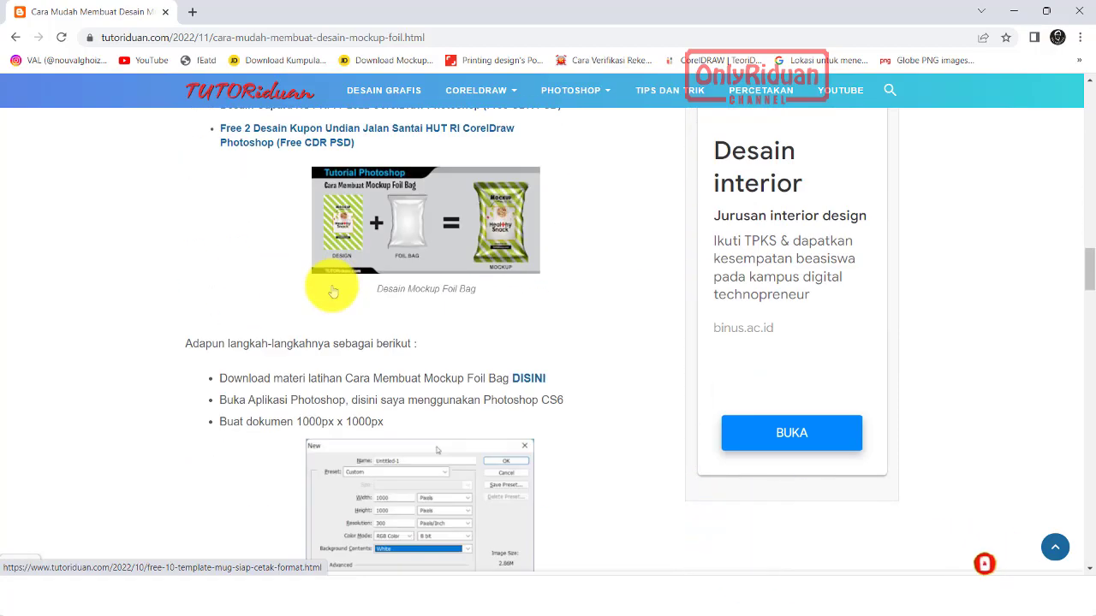
scroll(269, 289, down, 3)
Step: Scroll to the finished mockup result image and enlarge it
scroll(335, 287, up, 1)
scroll(318, 317, up, 2)
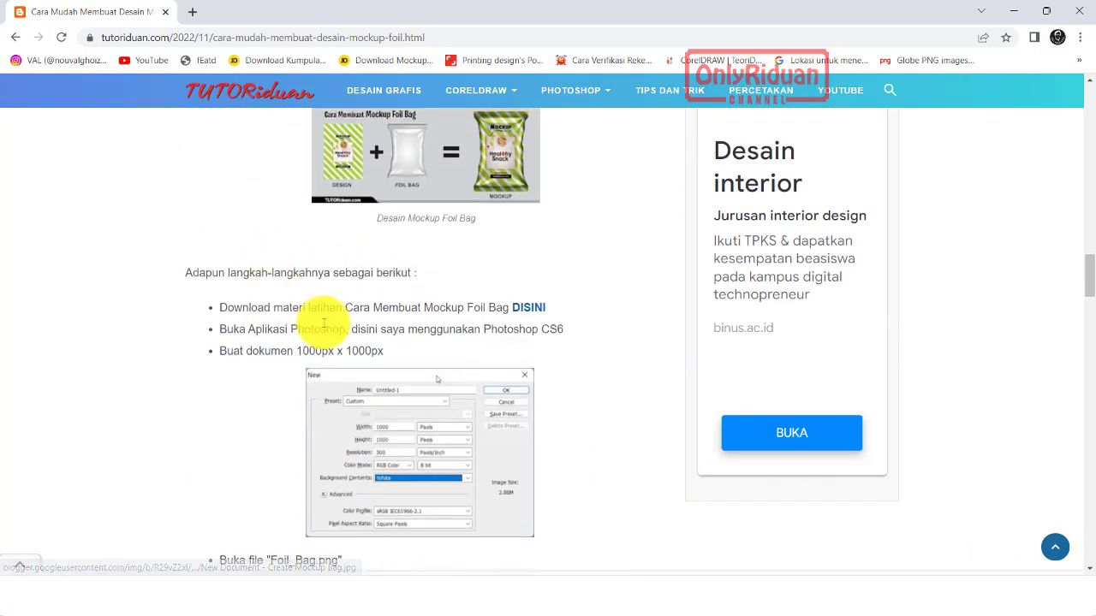
scroll(389, 375, down, 3)
scroll(428, 364, down, 3)
scroll(343, 342, down, 3)
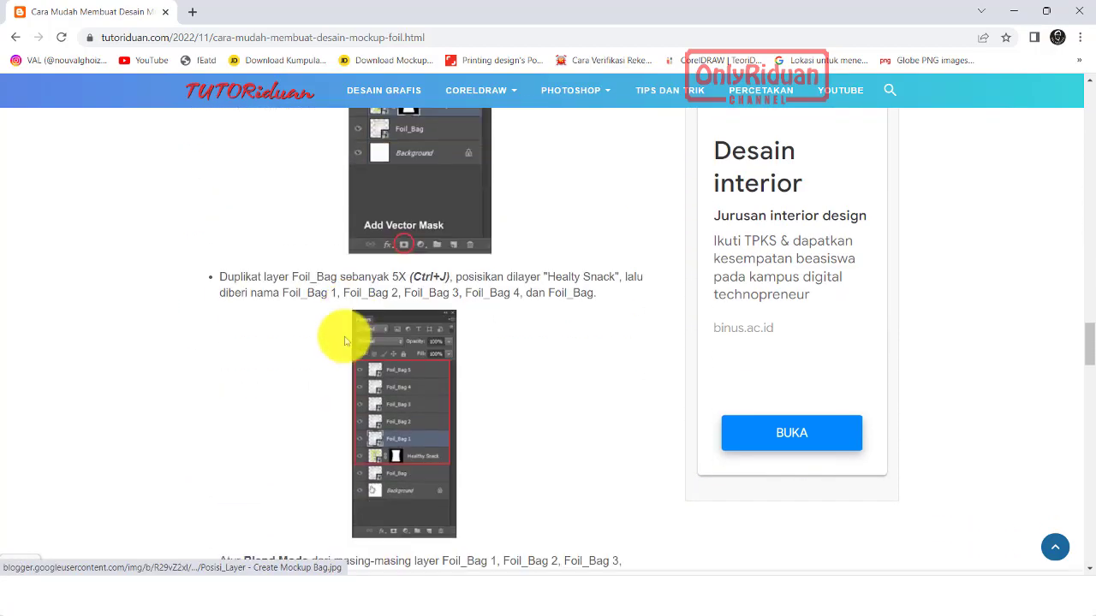
scroll(338, 339, down, 5)
scroll(344, 340, down, 3)
scroll(343, 341, down, 3)
scroll(343, 341, down, 2)
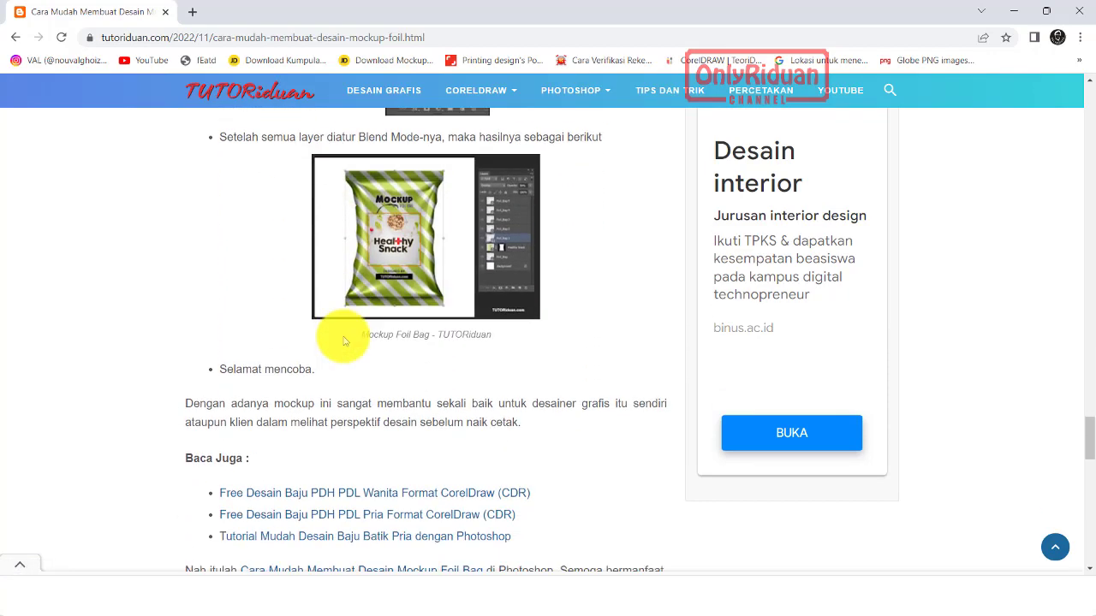
scroll(344, 340, down, 2)
scroll(343, 341, up, 1)
scroll(381, 309, up, 2)
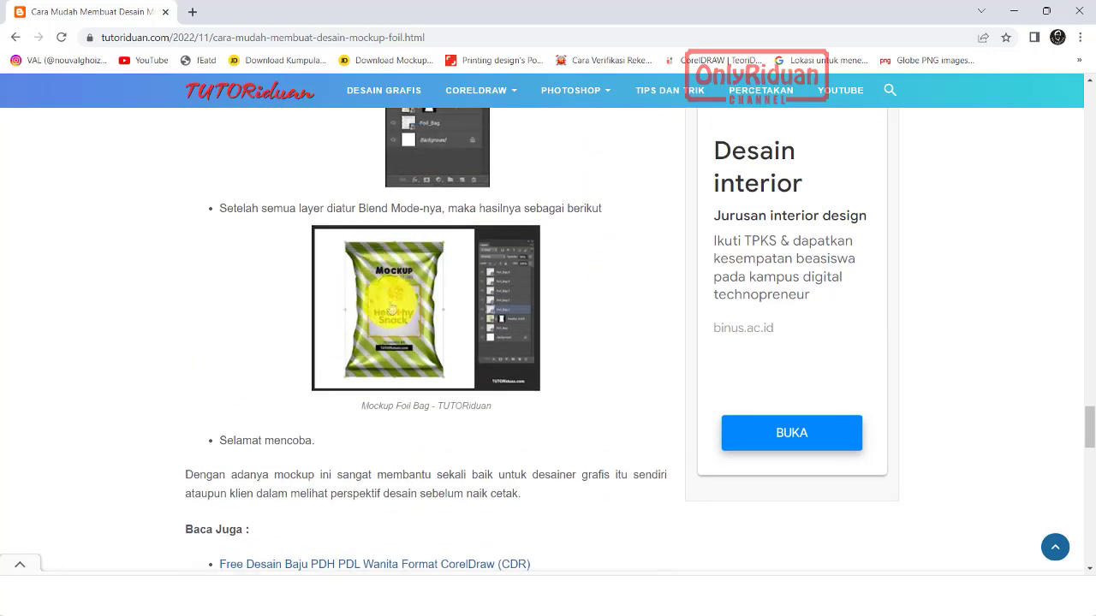
click(390, 311)
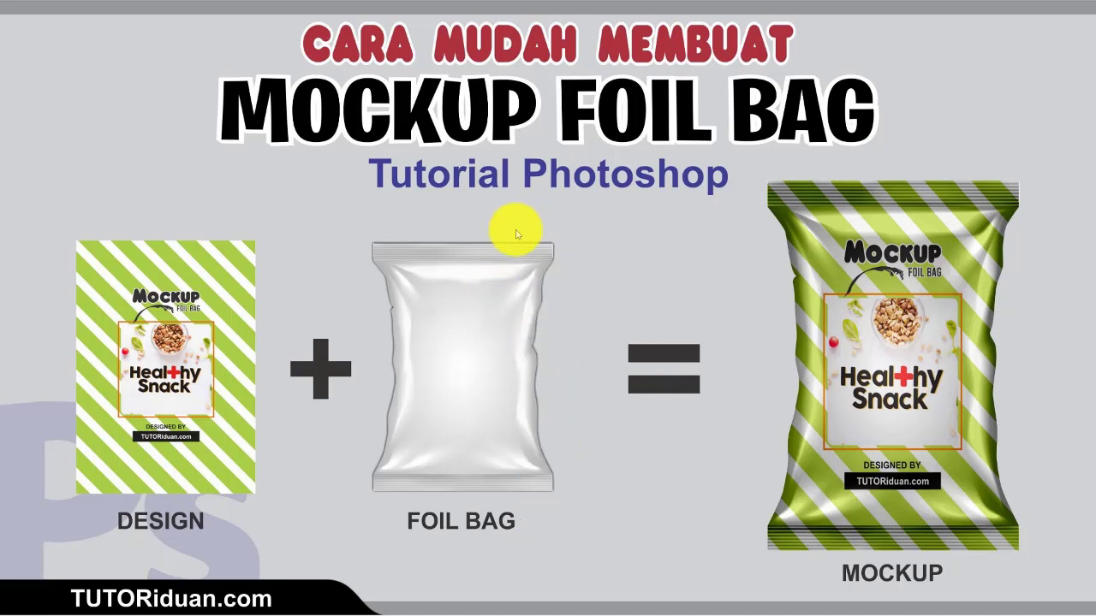
Step: Bring Photoshop to the front from the taskbar, showing its empty workspace
click(694, 605)
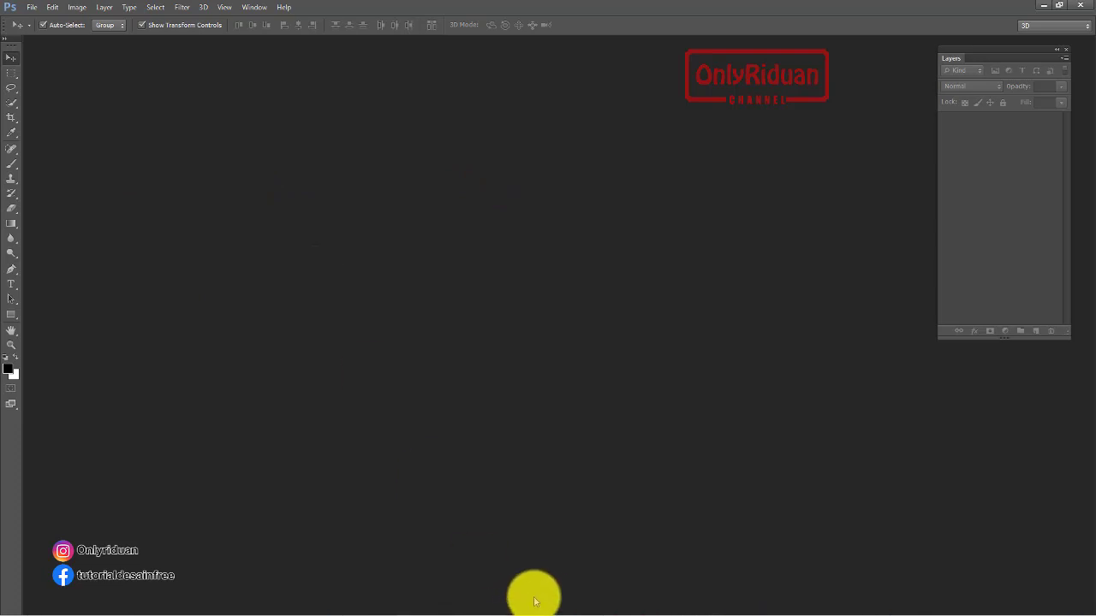
Step: View the Materi Latihan Mockup Foil Bag folder, then return to the tutorial article
click(1043, 6)
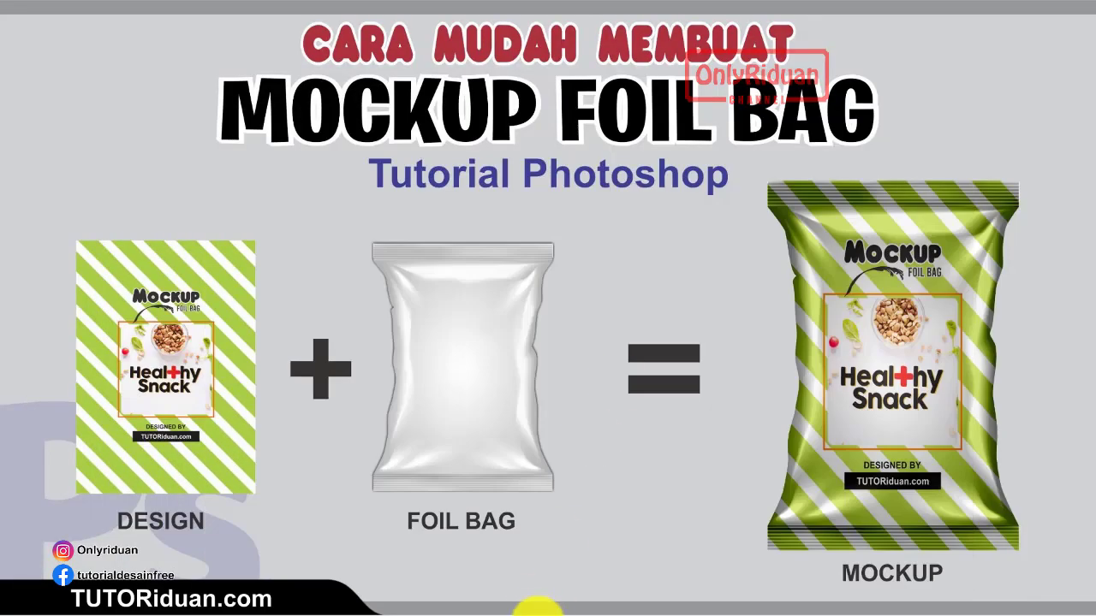
click(502, 595)
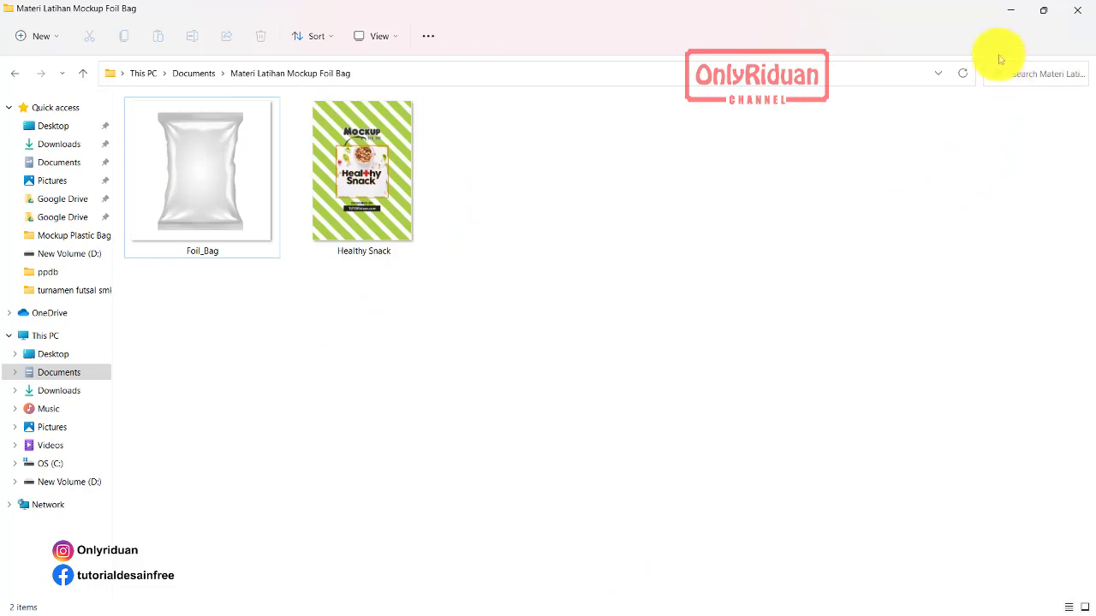
click(1012, 10)
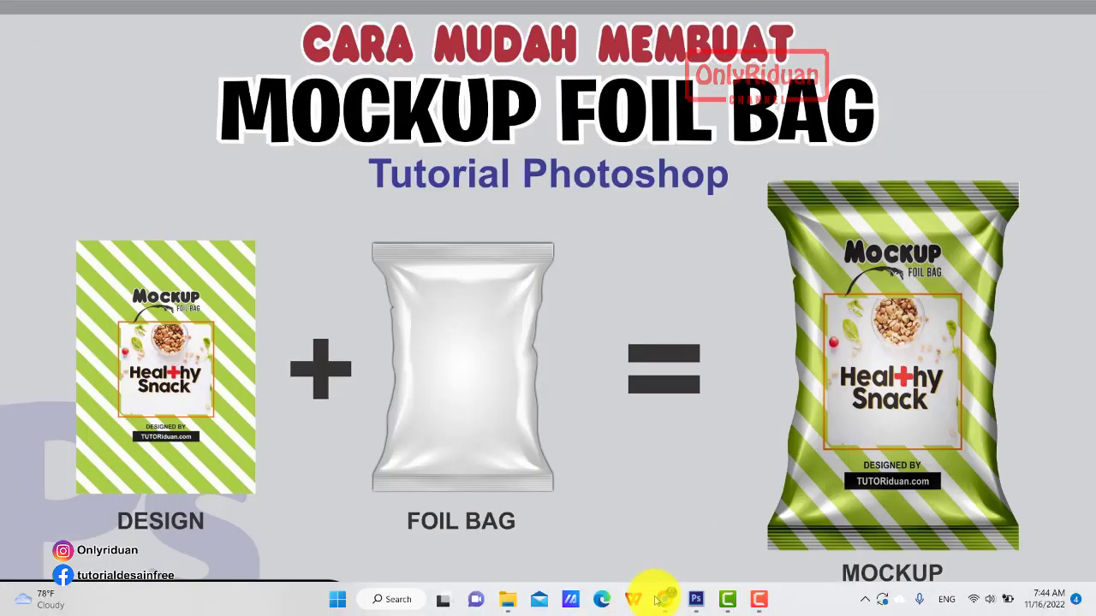
click(664, 599)
Step: Scroll to the article's download step and follow the DISINI practice-material link
scroll(481, 420, up, 5)
scroll(484, 421, up, 5)
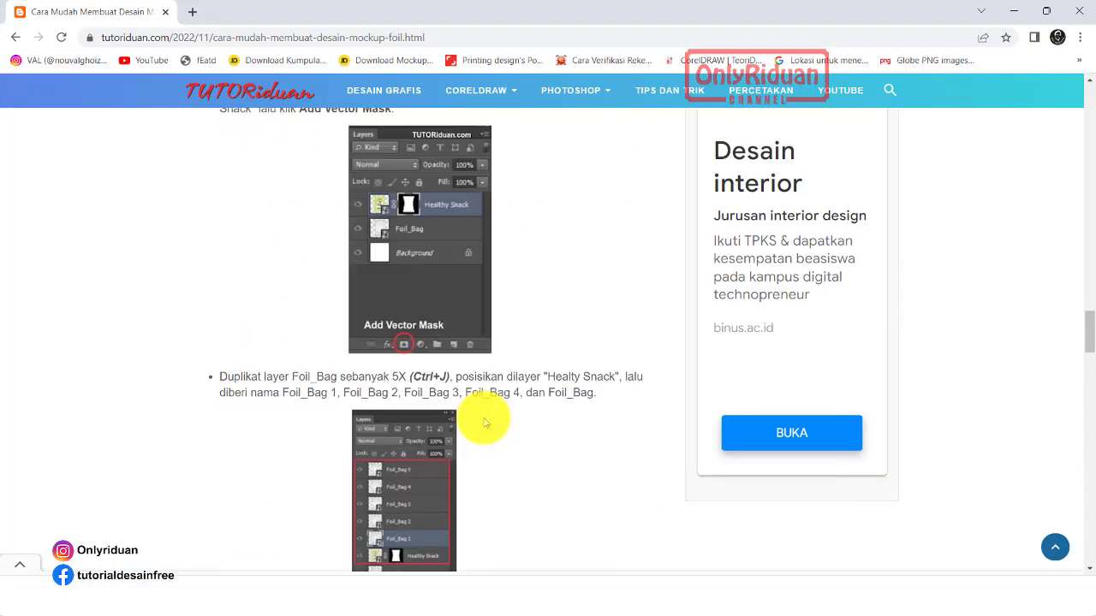
scroll(484, 422, up, 5)
scroll(484, 422, up, 5)
scroll(483, 421, up, 4)
scroll(484, 421, down, 4)
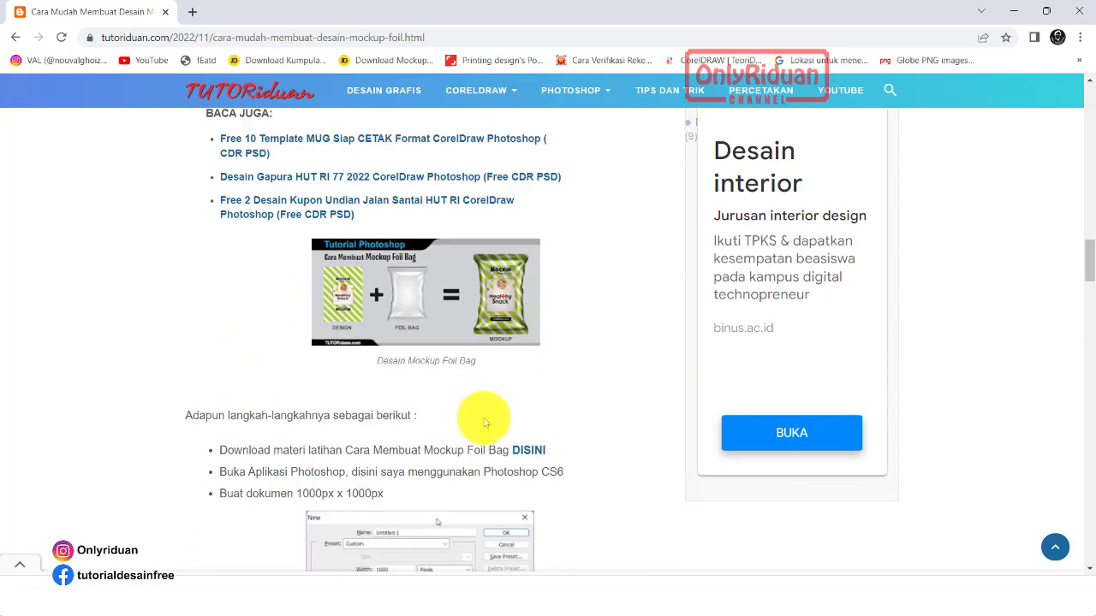
scroll(484, 420, down, 2)
scroll(482, 416, up, 1)
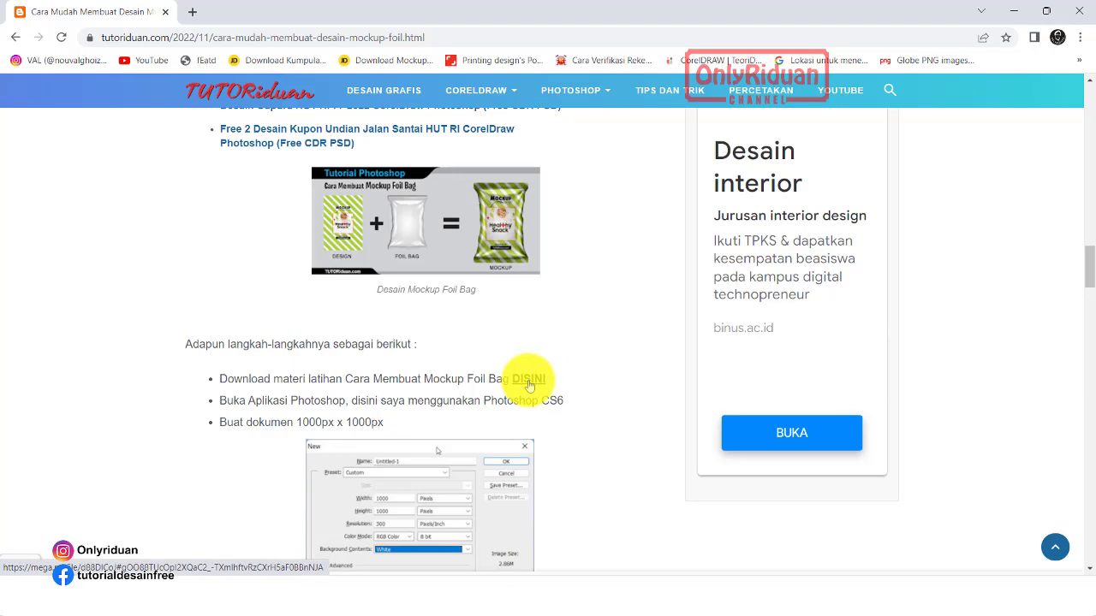
click(528, 379)
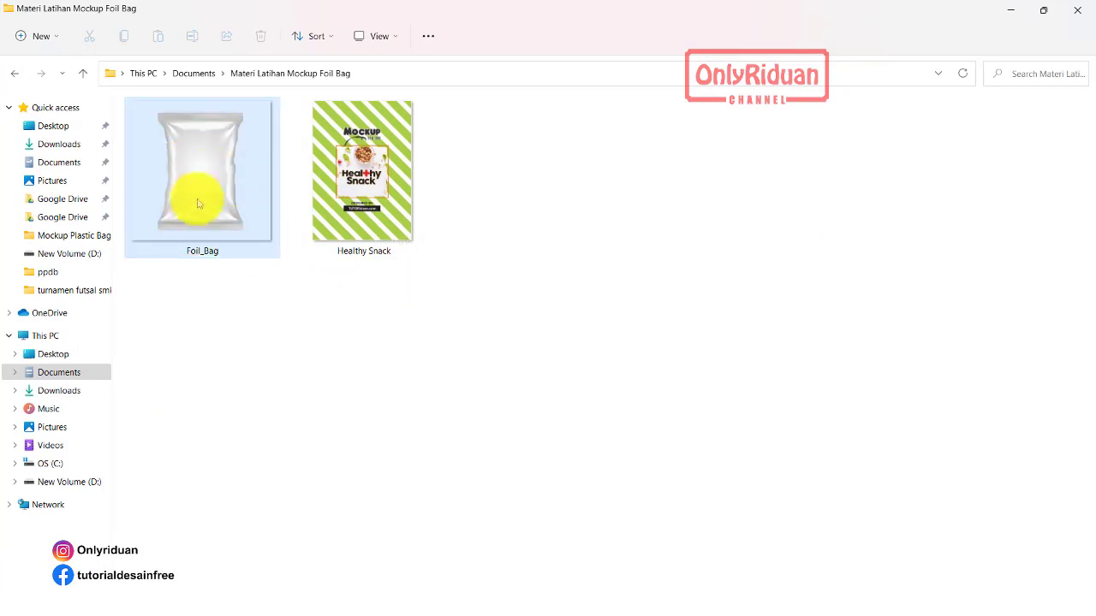
Step: Return to Photoshop and start a new document with Ctrl+N
click(1008, 17)
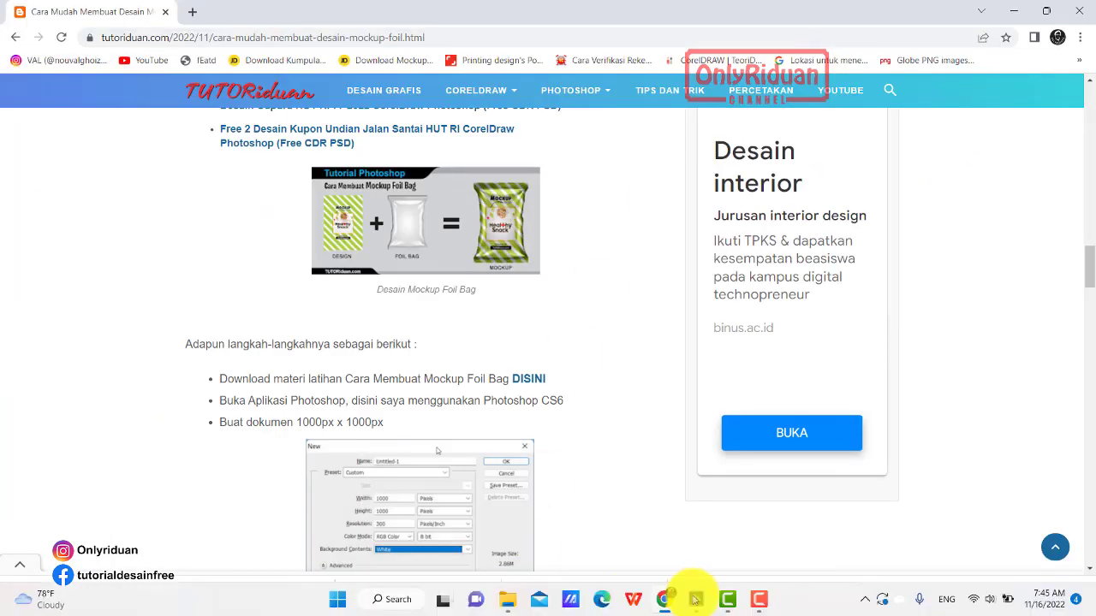
click(695, 598)
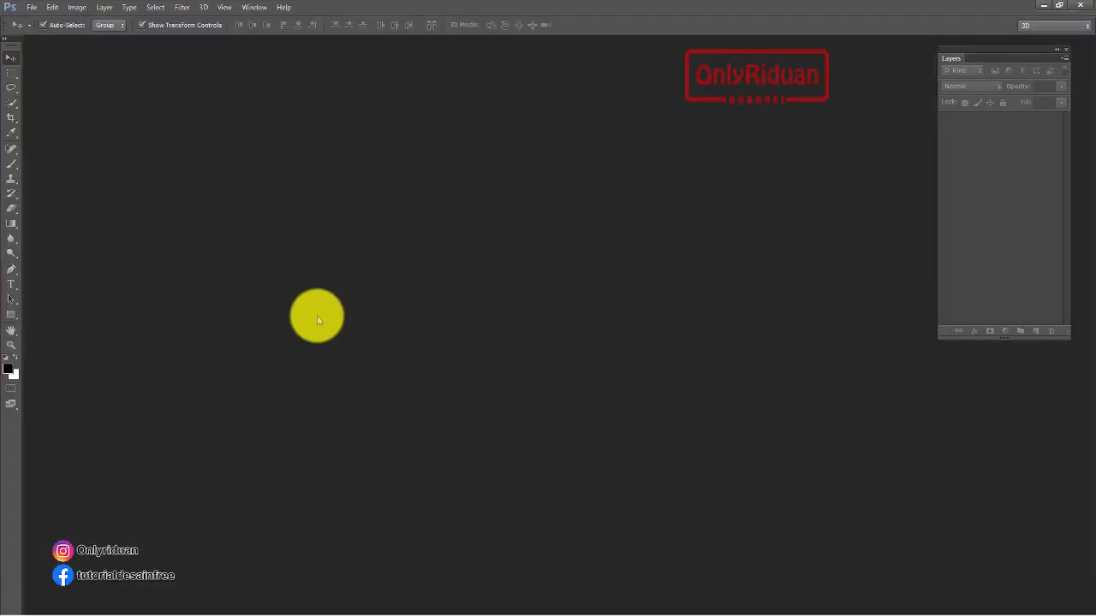
click(32, 8)
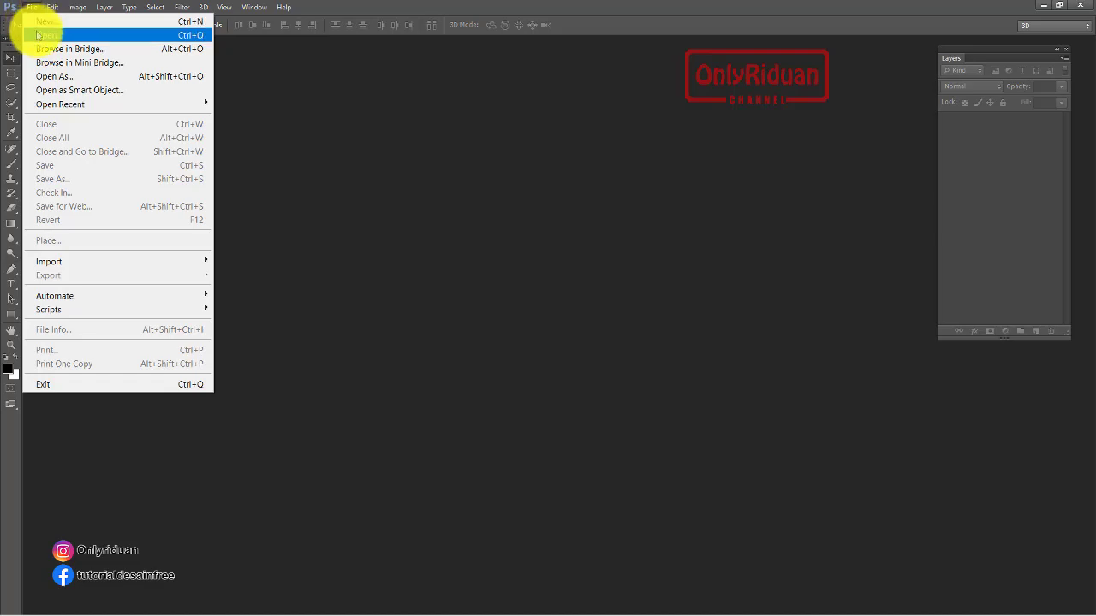
click(33, 11)
key(ctrl+n)
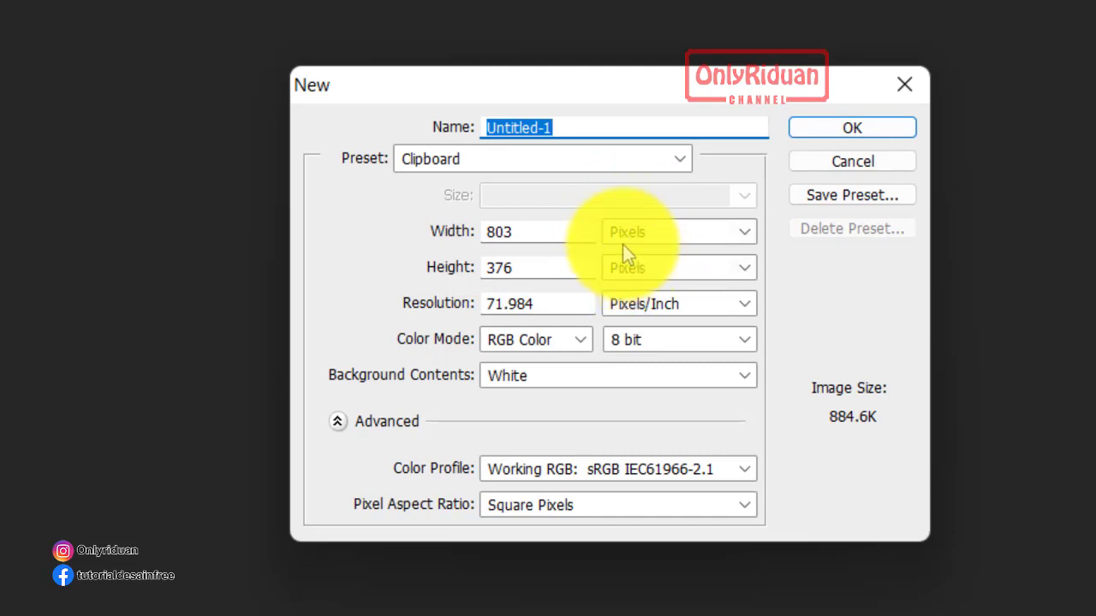
Step: Create a blank 1000 × 1000 px document
drag(553, 229, 447, 229)
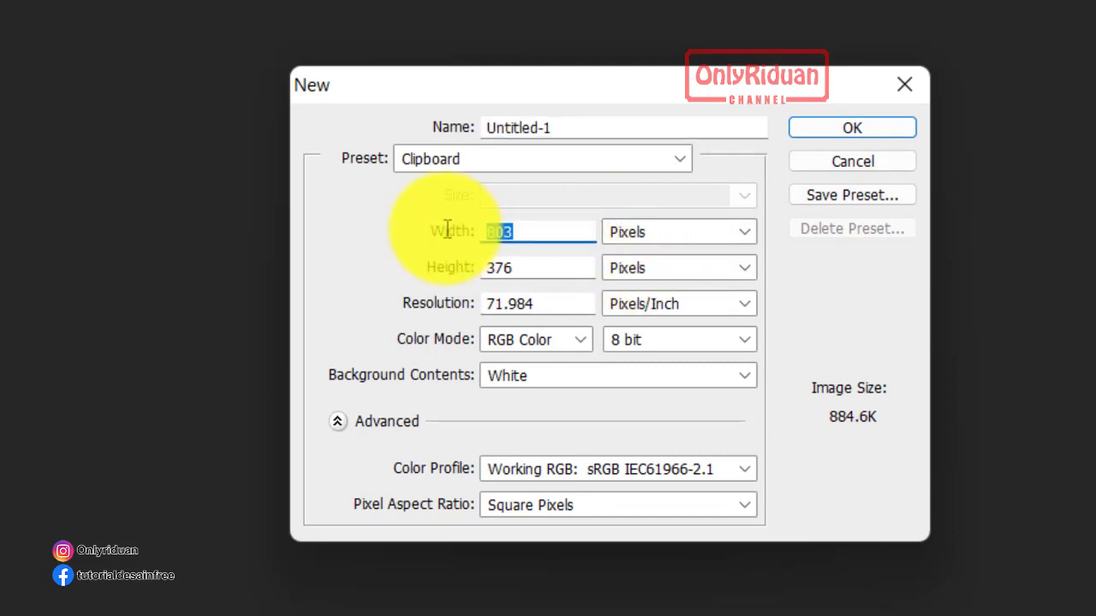
text(1000)
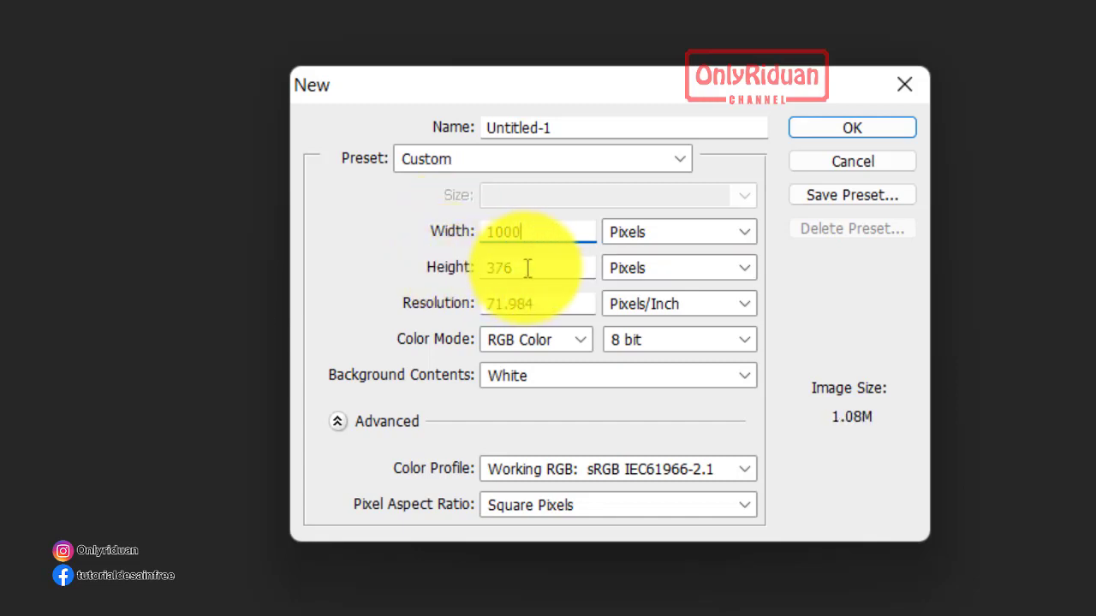
drag(527, 268, 448, 262)
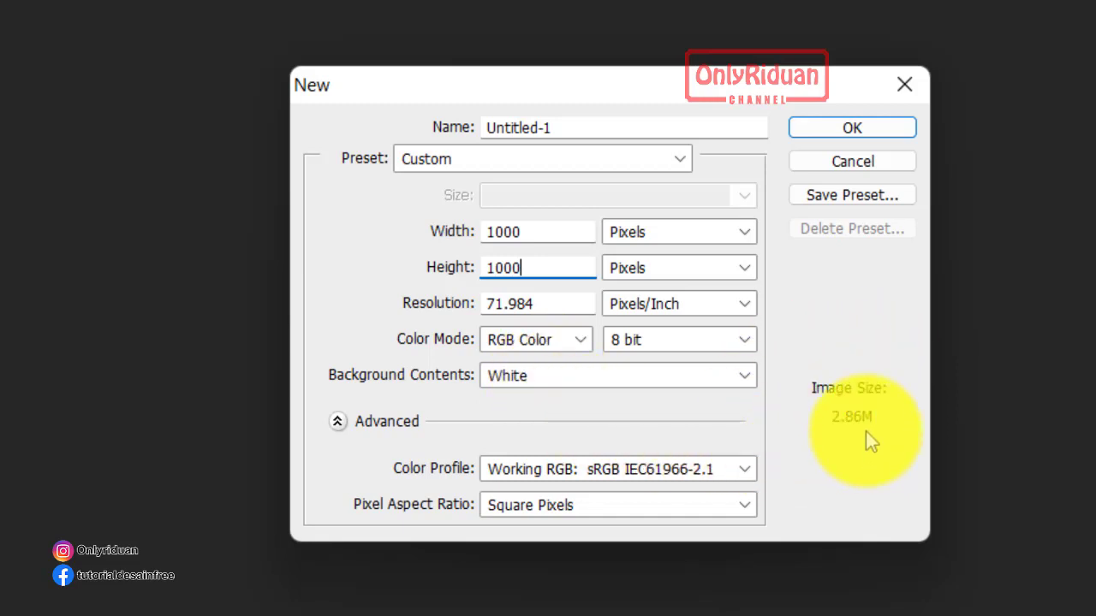
click(850, 128)
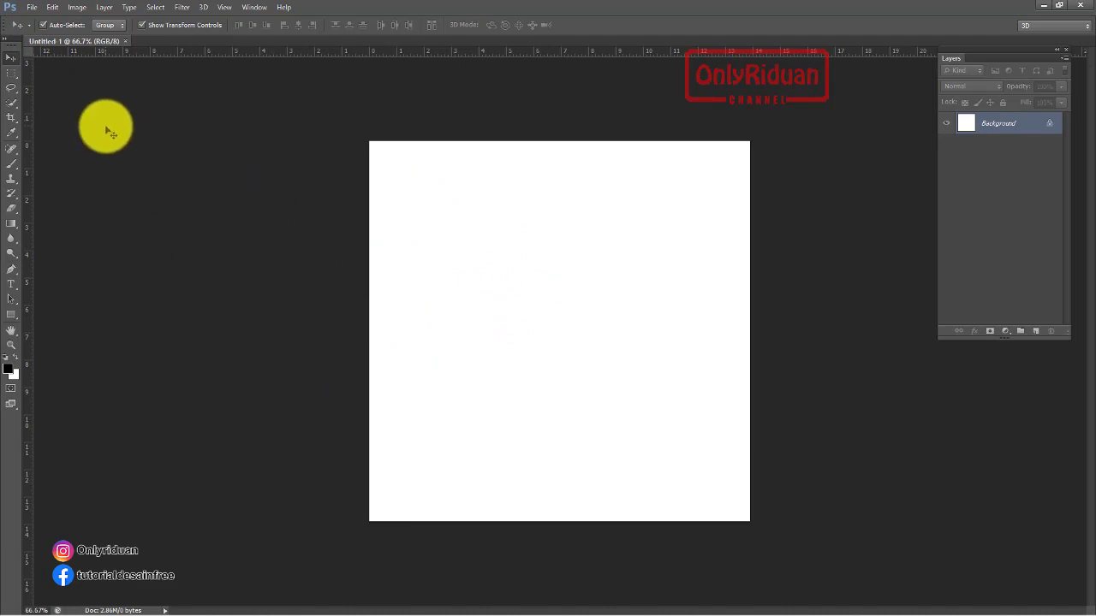
Step: Place the Foil_Bag image and enlarge it to about 397% to fill the canvas
click(32, 8)
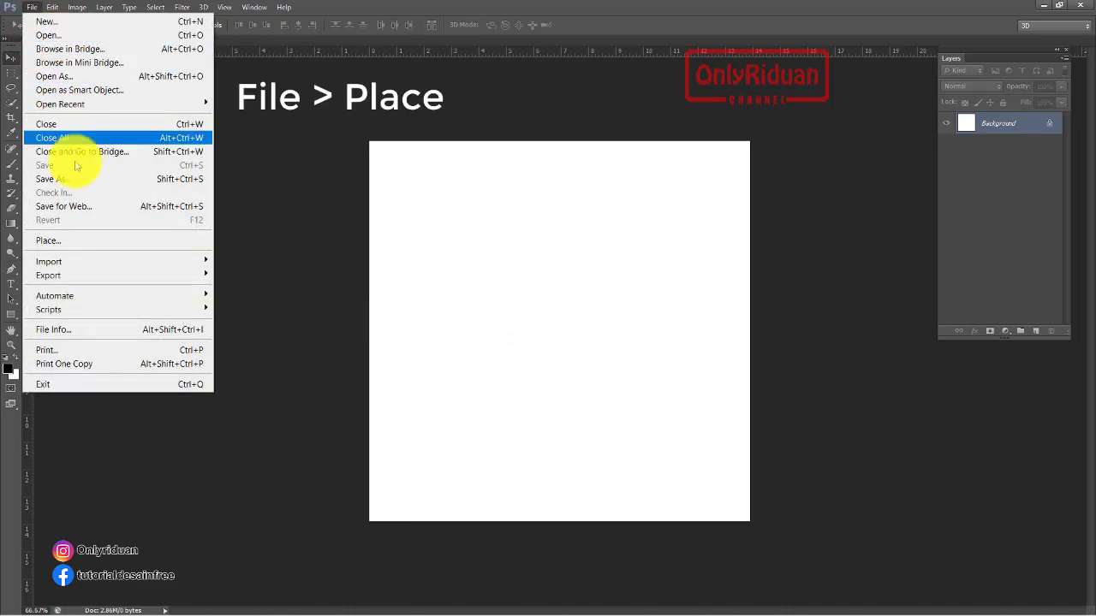
click(74, 241)
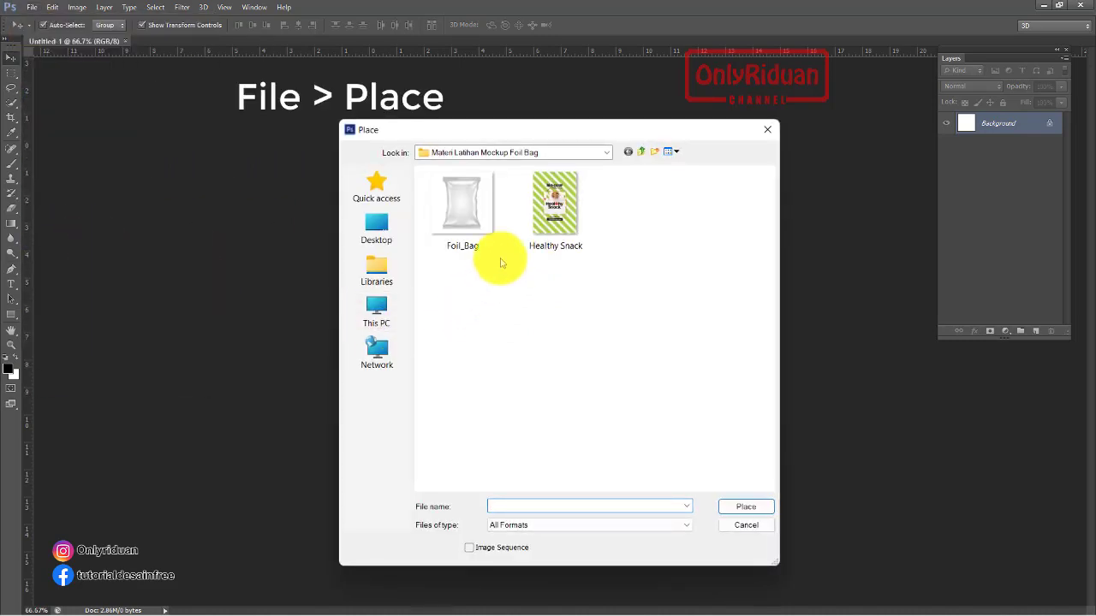
click(461, 205)
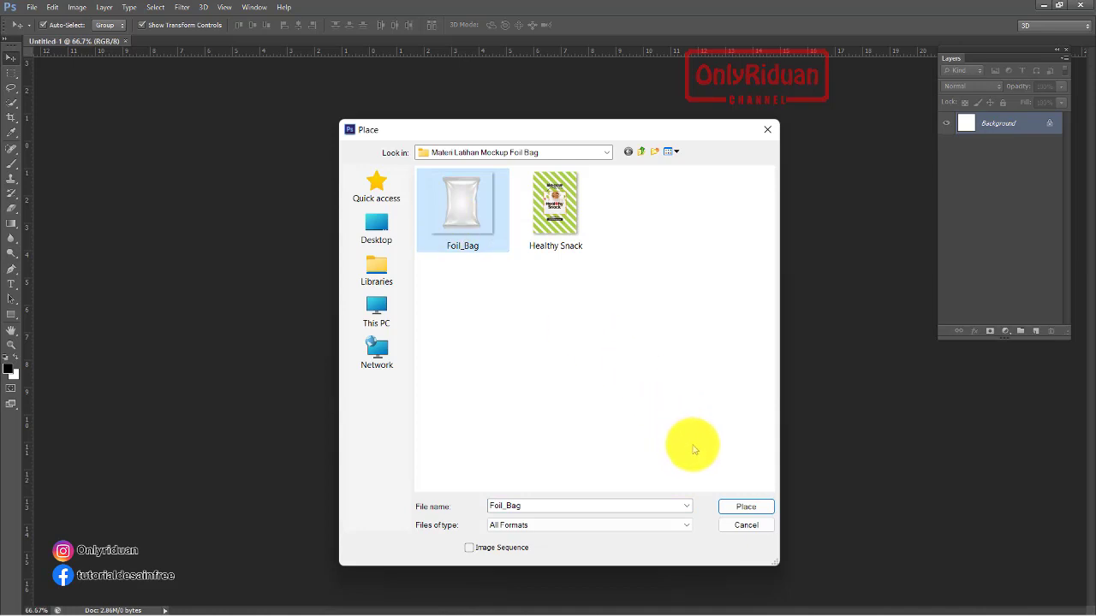
click(736, 507)
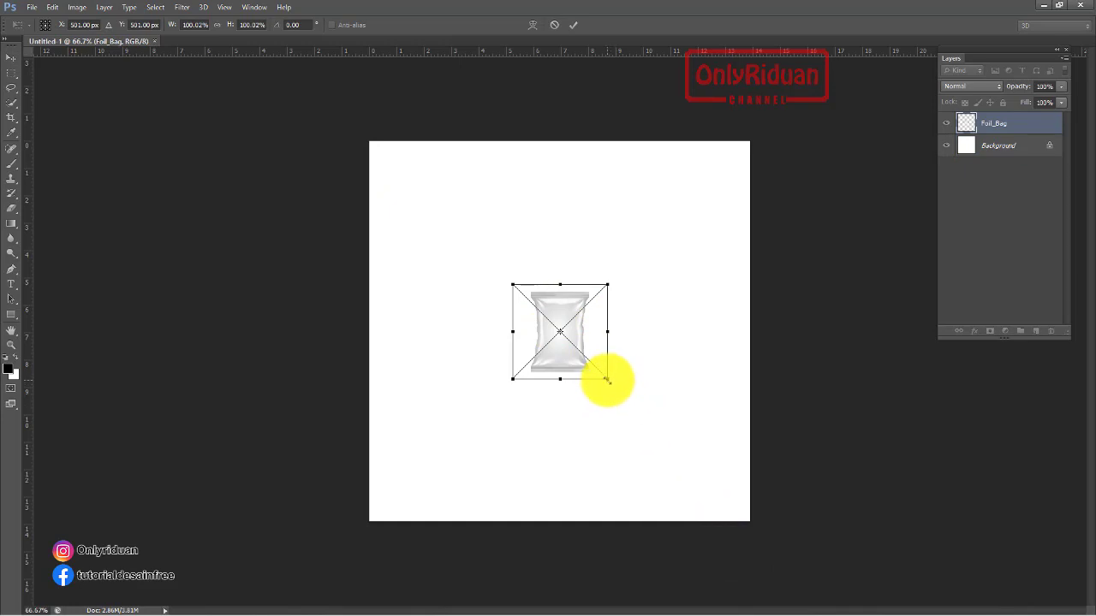
drag(607, 379, 751, 520)
drag(513, 284, 371, 146)
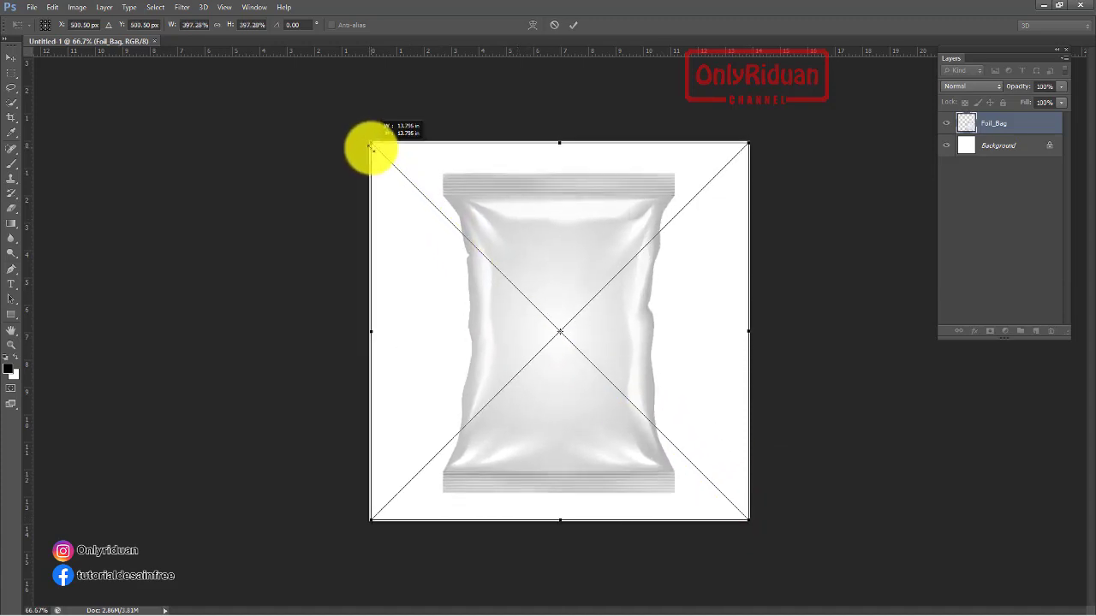
click(571, 28)
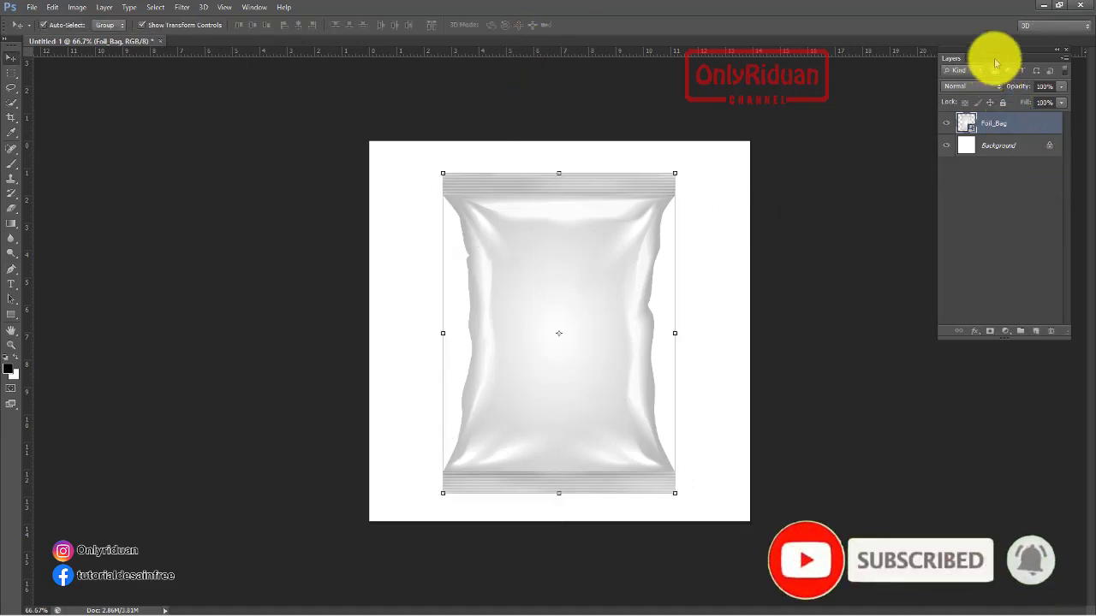
Step: Place the Healthy Snack design above Foil_Bag and enlarge it to cover the bag
drag(998, 54, 859, 141)
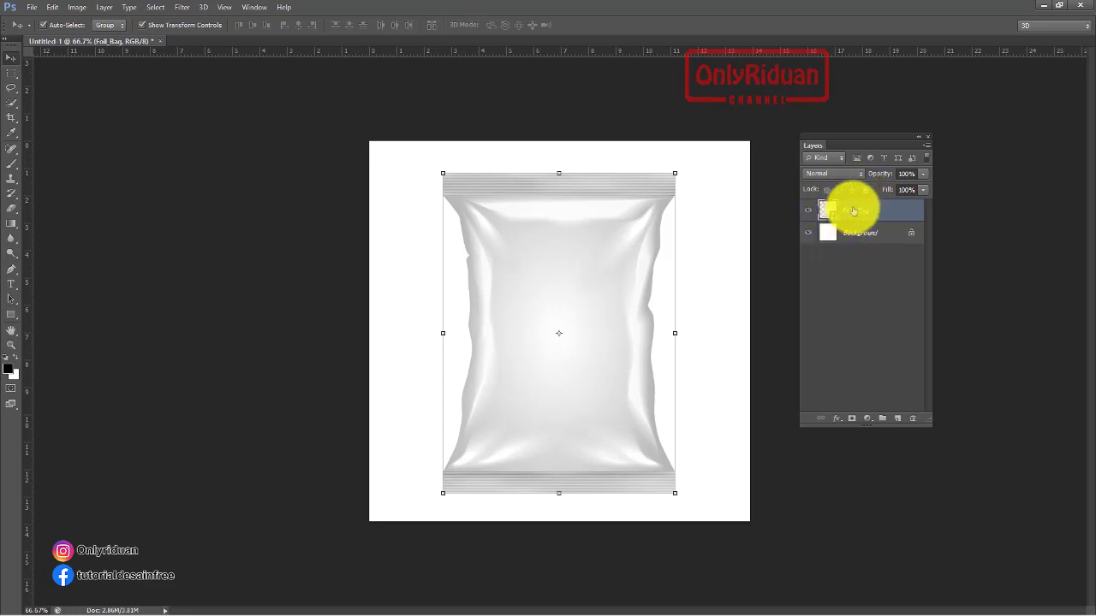
click(32, 8)
click(48, 241)
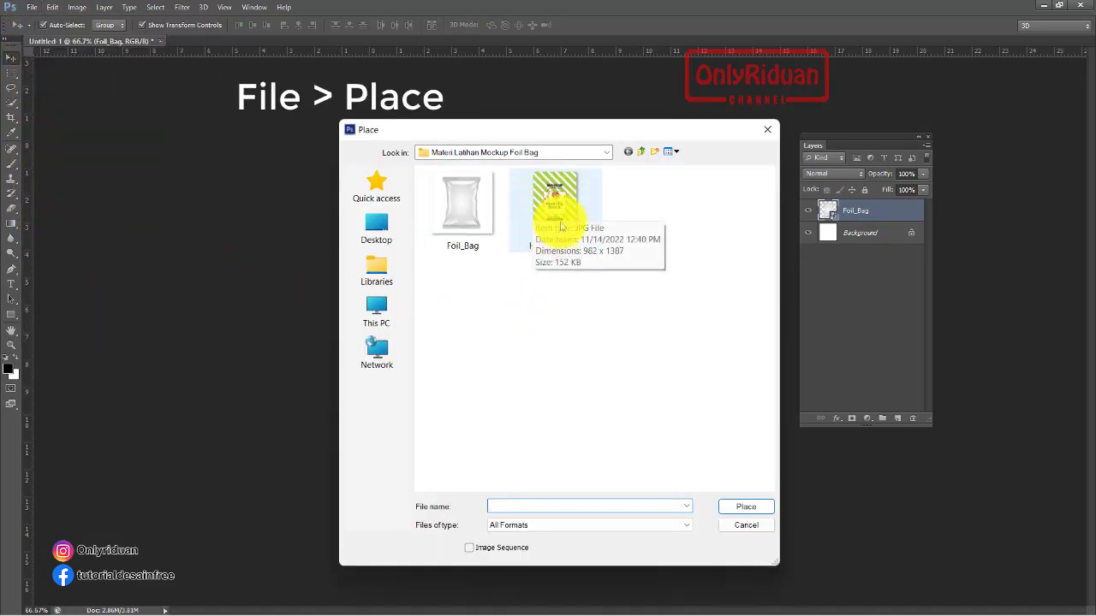
click(558, 224)
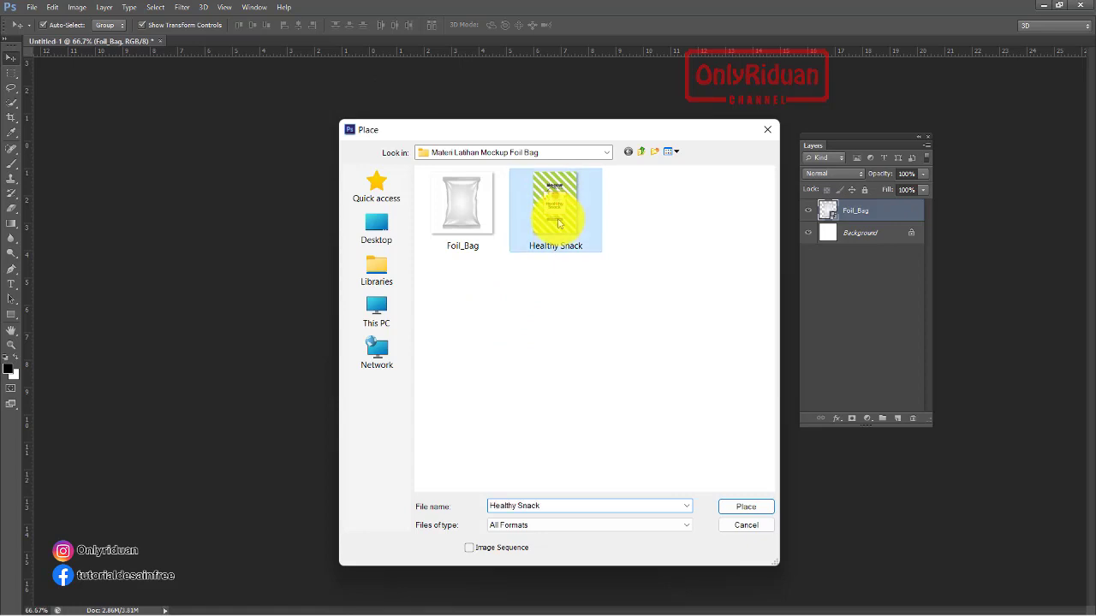
click(738, 506)
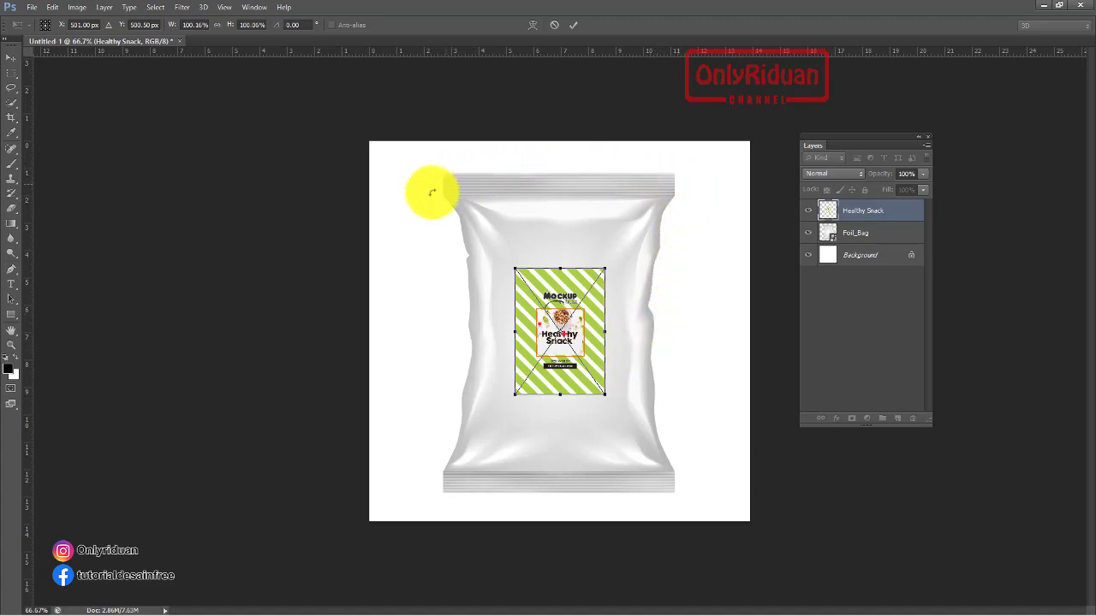
drag(606, 395, 675, 493)
drag(515, 271, 437, 169)
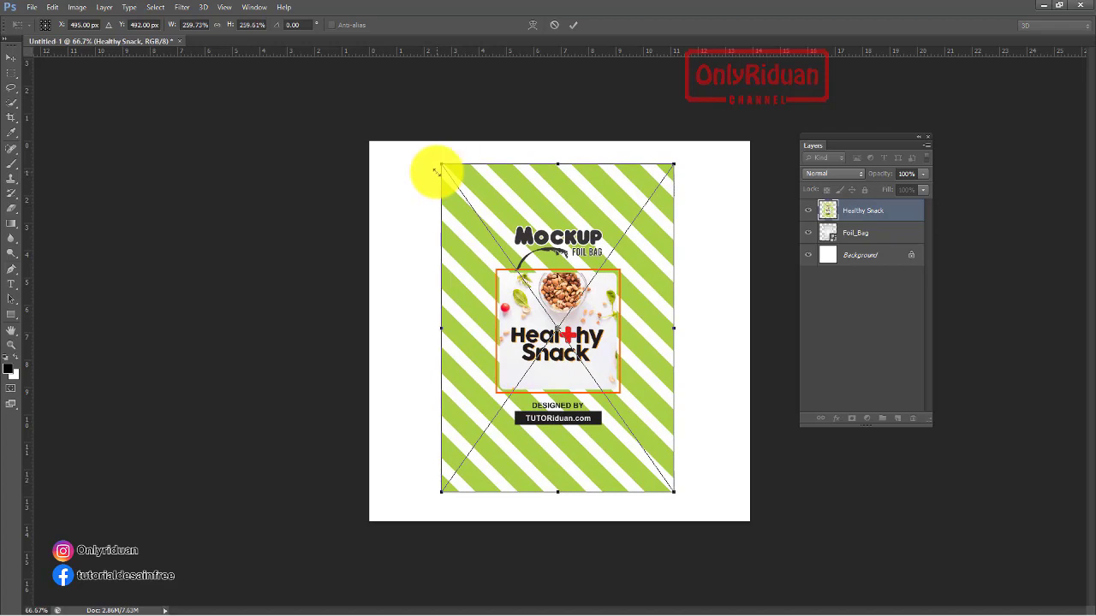
click(573, 26)
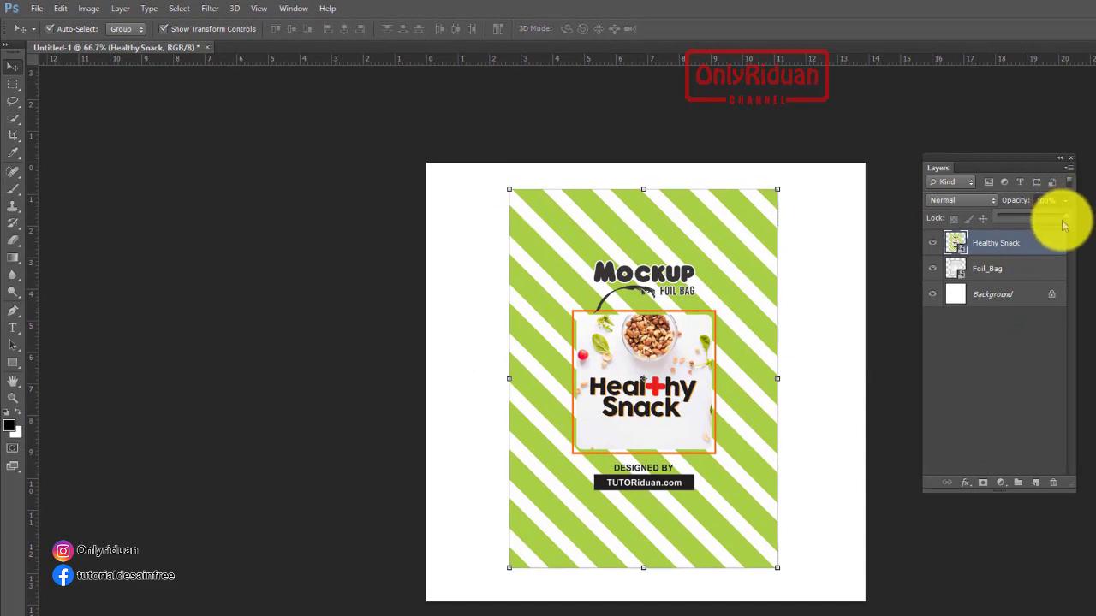
Step: At 66% opacity, nudge and resize the design to match the bag, then restore 100%
drag(1066, 221, 1043, 220)
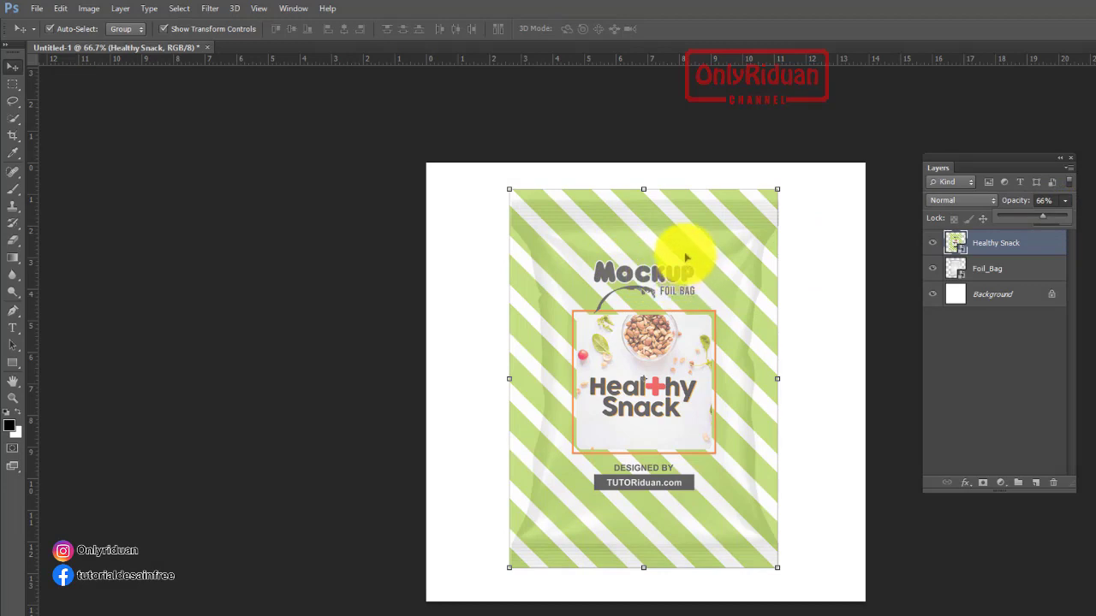
drag(684, 256, 686, 263)
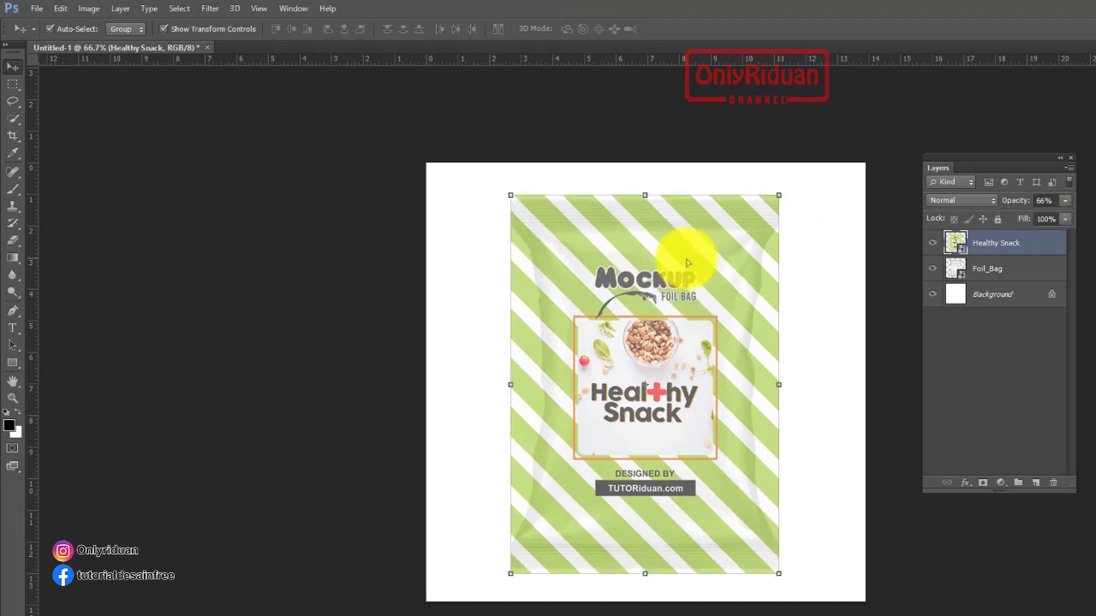
key(ctrl+t)
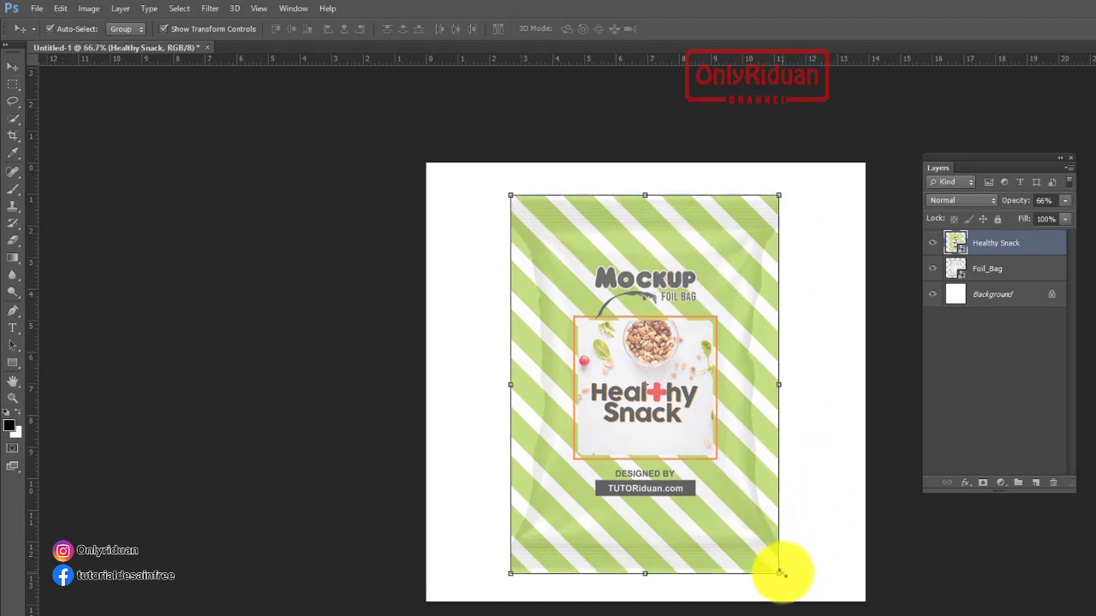
drag(780, 572, 782, 575)
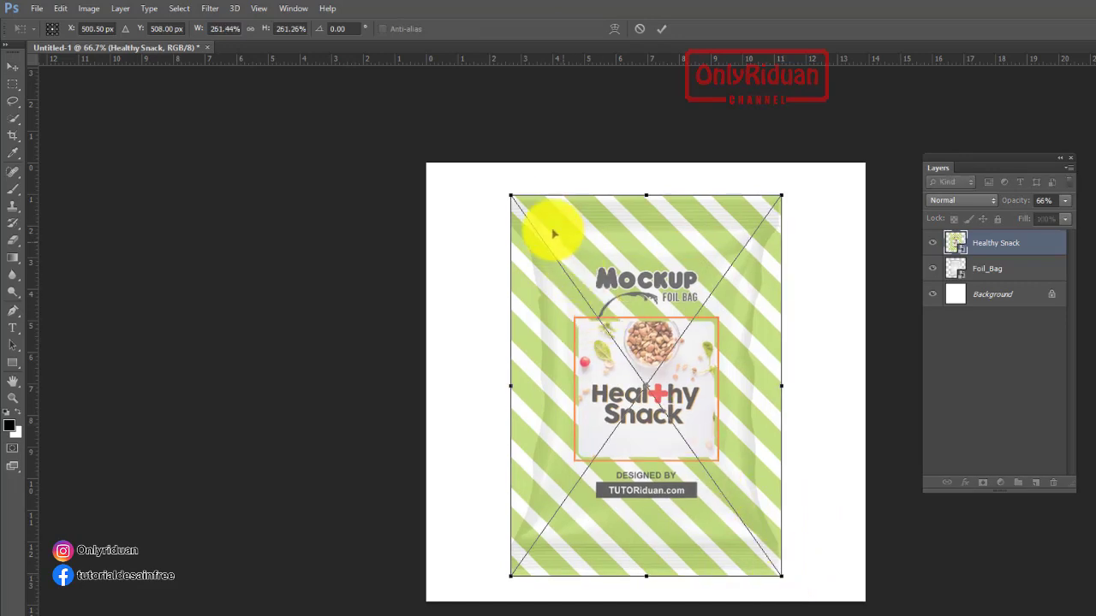
drag(510, 195, 506, 192)
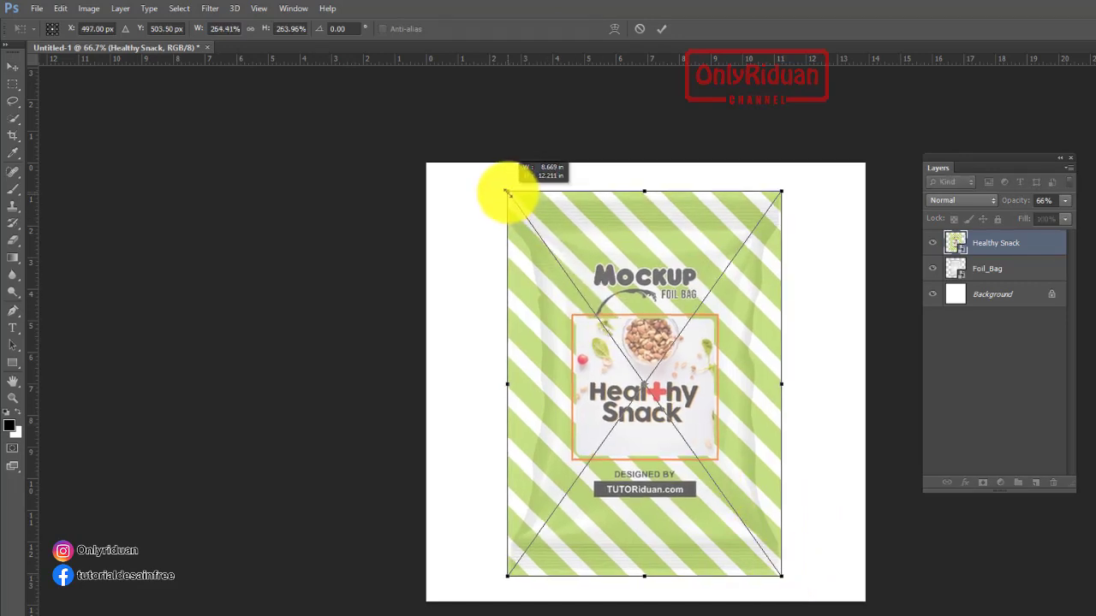
click(661, 28)
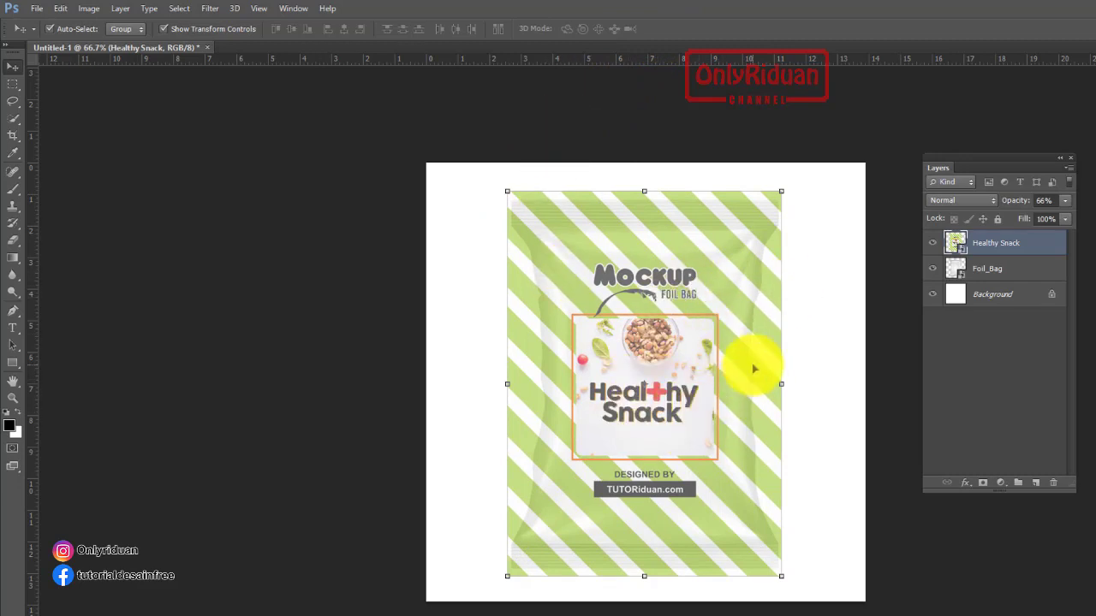
click(1063, 201)
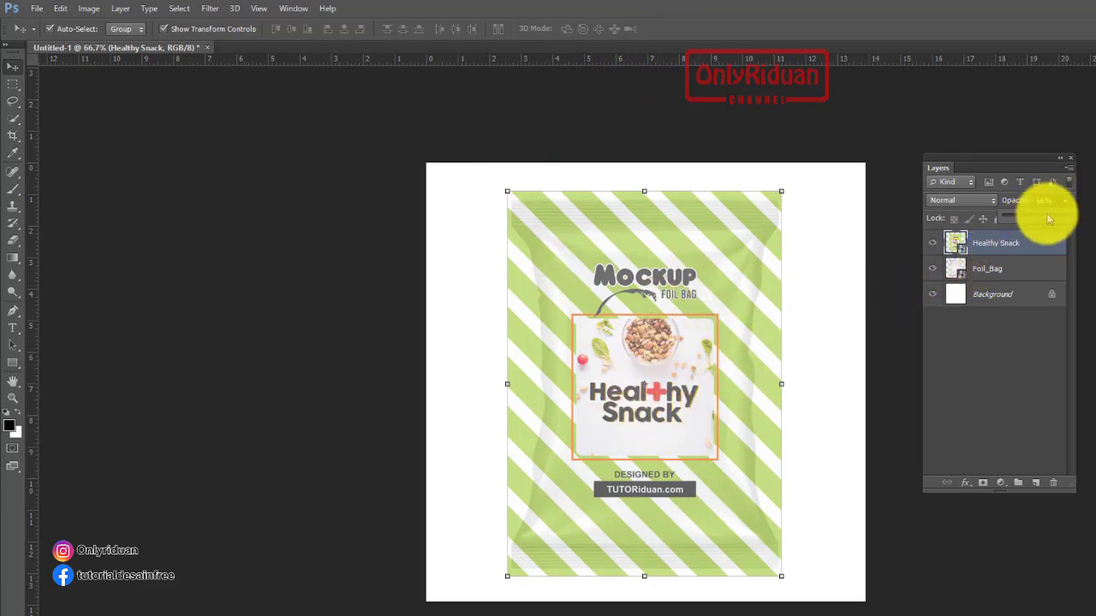
drag(1044, 221, 1085, 224)
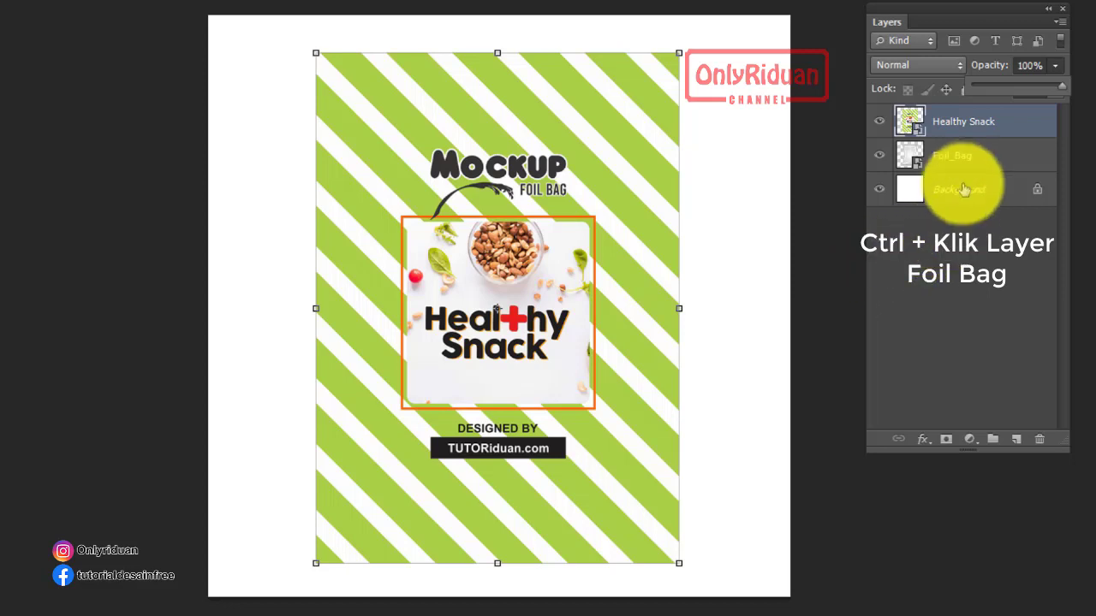
Step: Load the Foil_Bag layer's selection and add it as a layer mask on Healthy Snack
ctrl+click(910, 155)
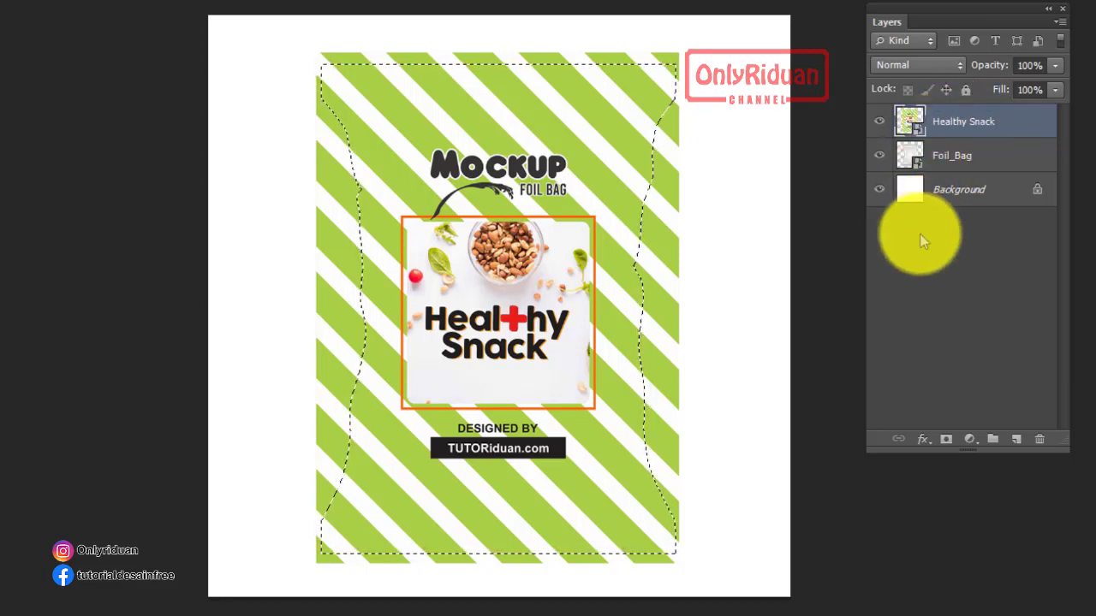
click(946, 441)
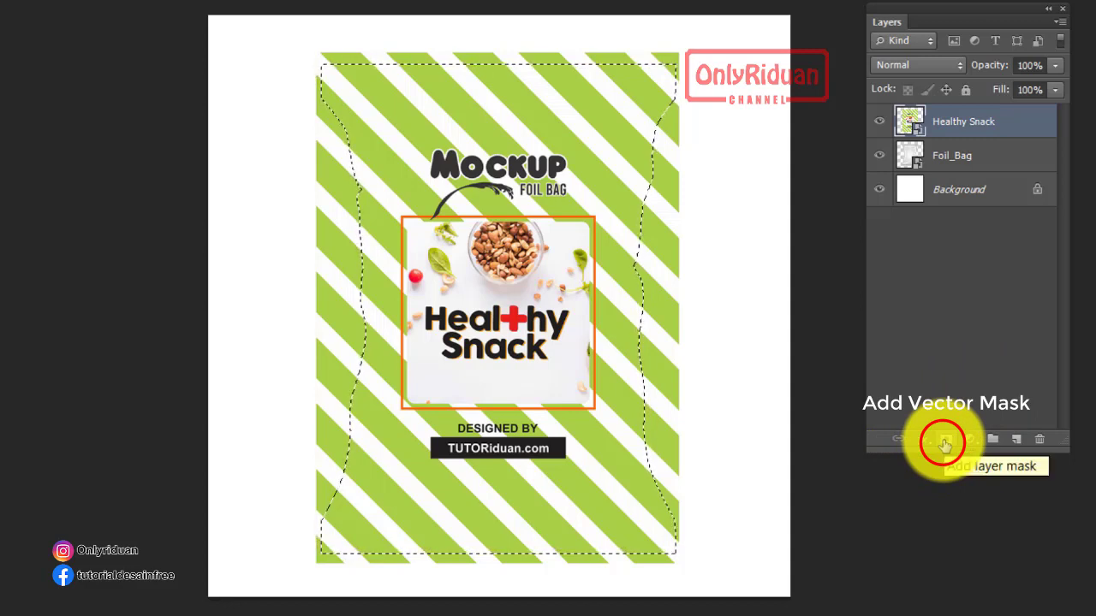
click(945, 442)
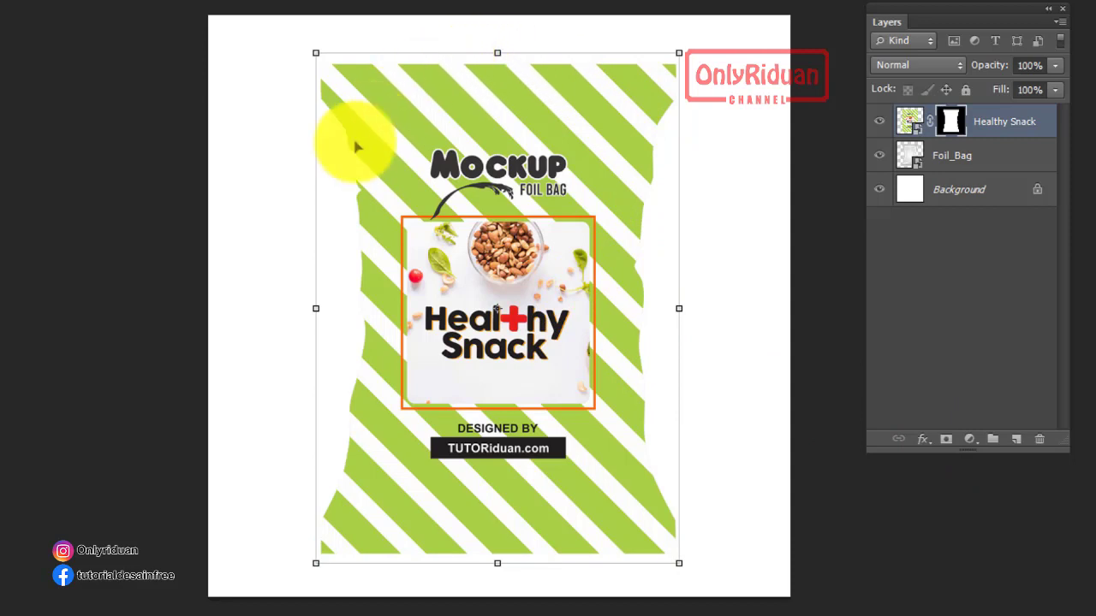
Step: Duplicate the Foil_Bag layer as 'Foil_Bag 1' and move it above the Healthy Snack layer
click(964, 161)
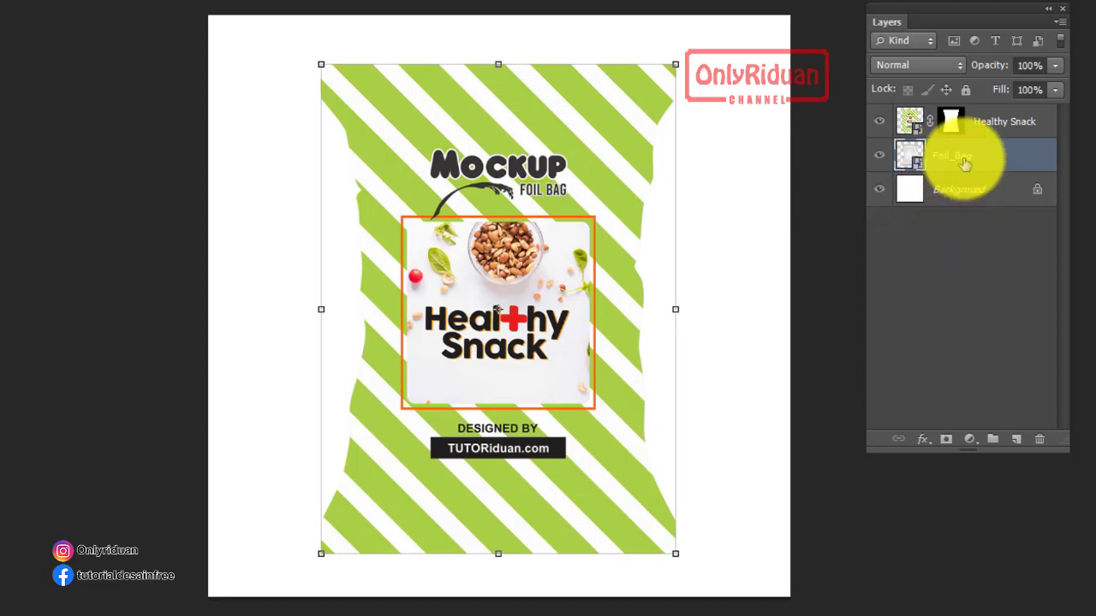
drag(964, 161, 1012, 440)
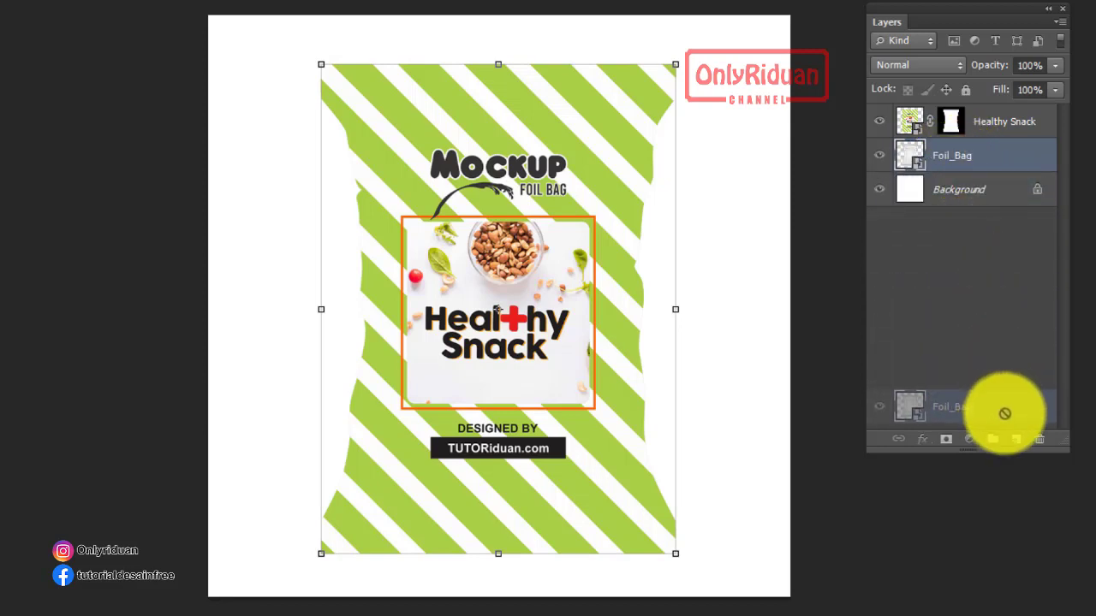
drag(1012, 440, 1017, 439)
text(Foil_Bag 1)
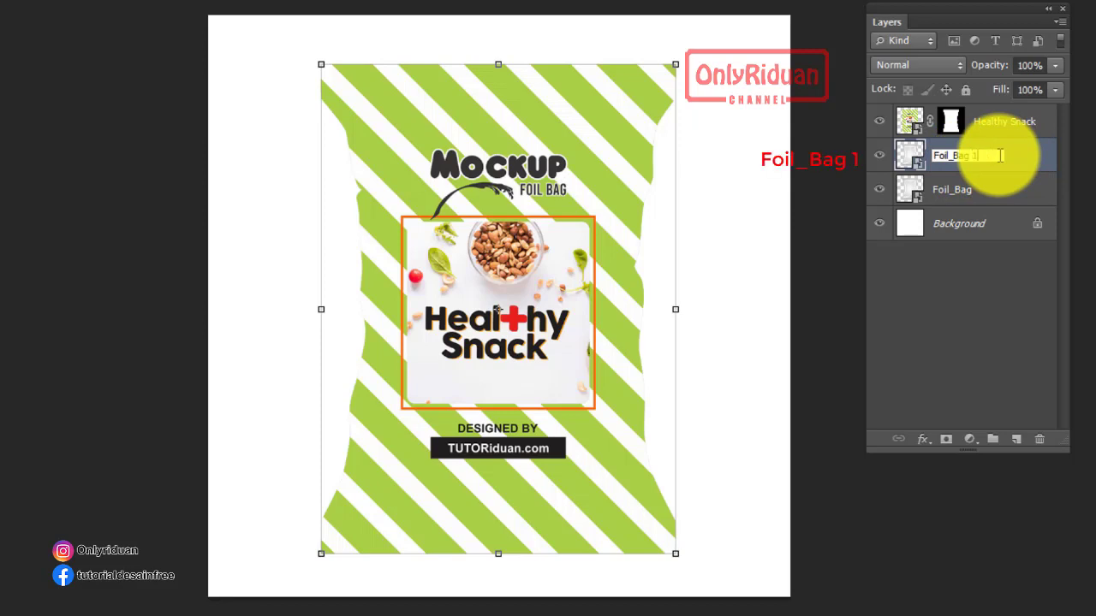
click(966, 289)
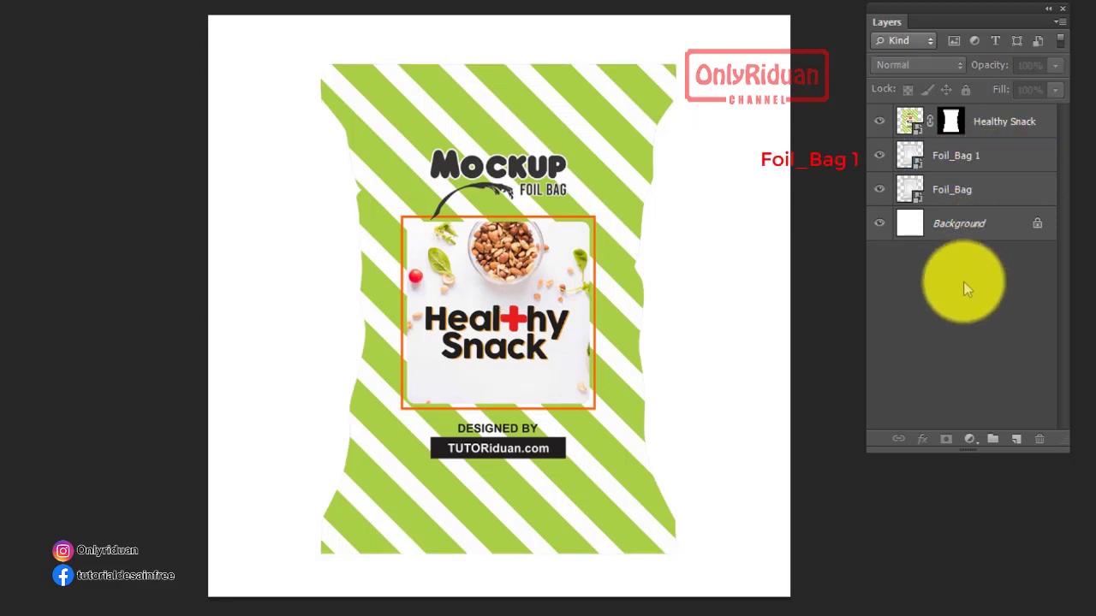
click(959, 168)
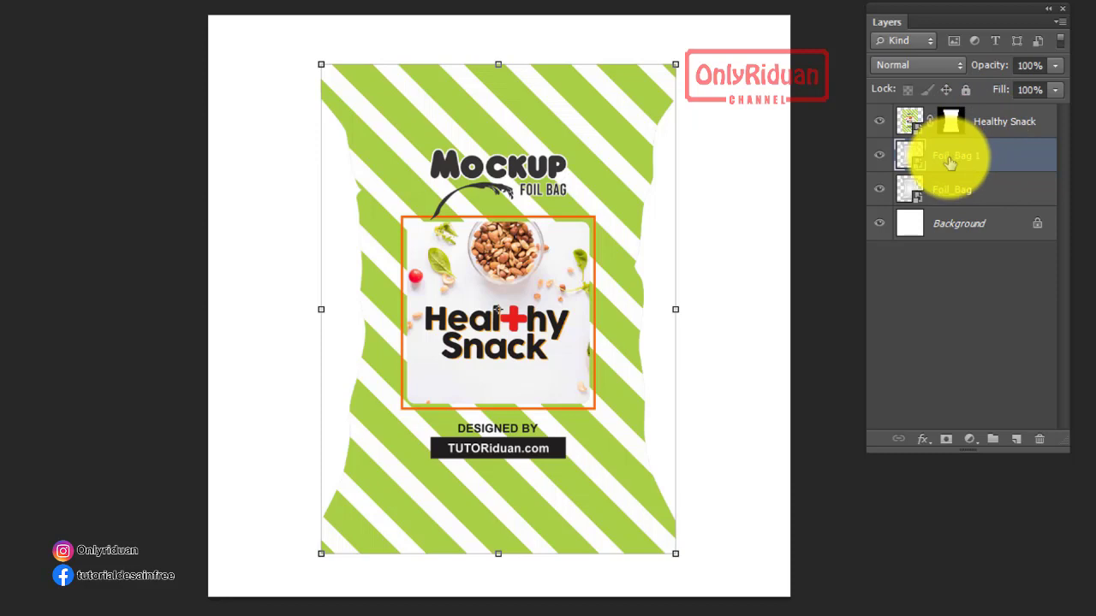
drag(953, 114, 951, 164)
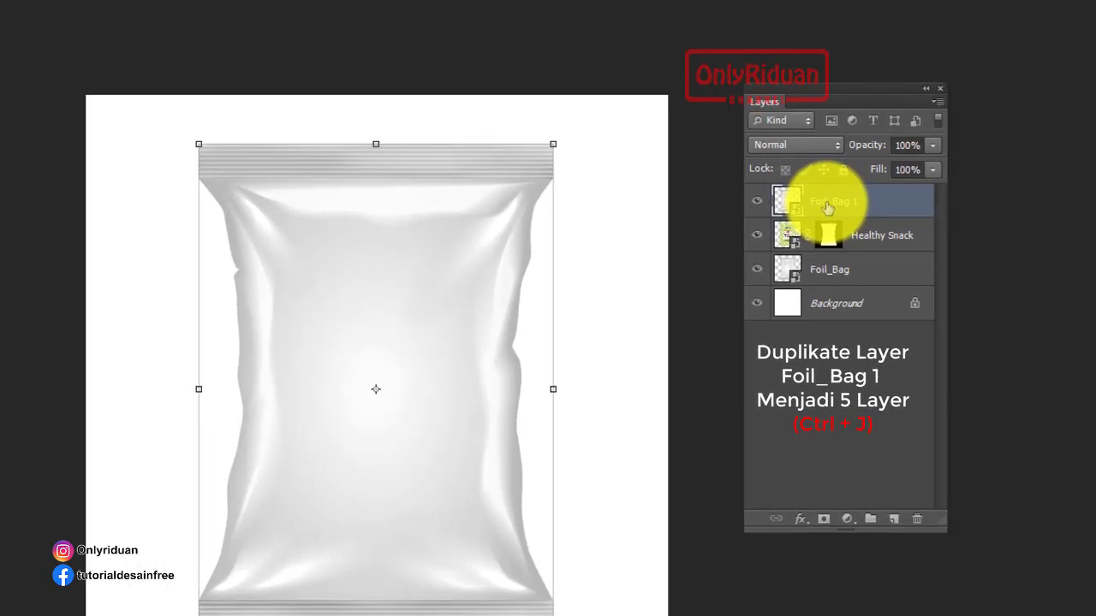
Step: Make several copies of the Foil_Bag 1 layer with Ctrl+J
right_click(950, 127)
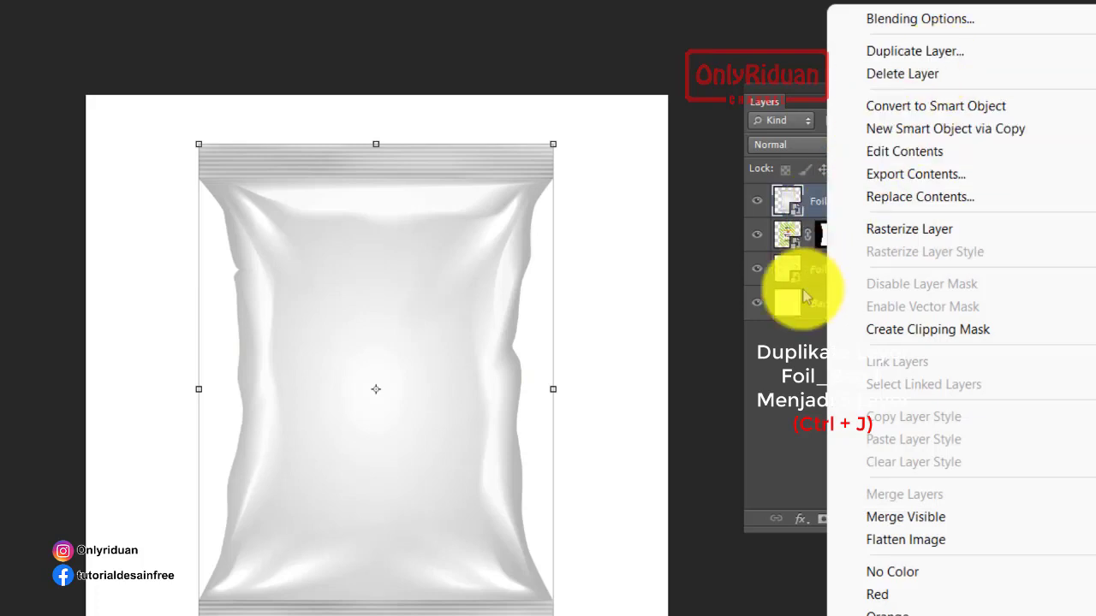
click(792, 334)
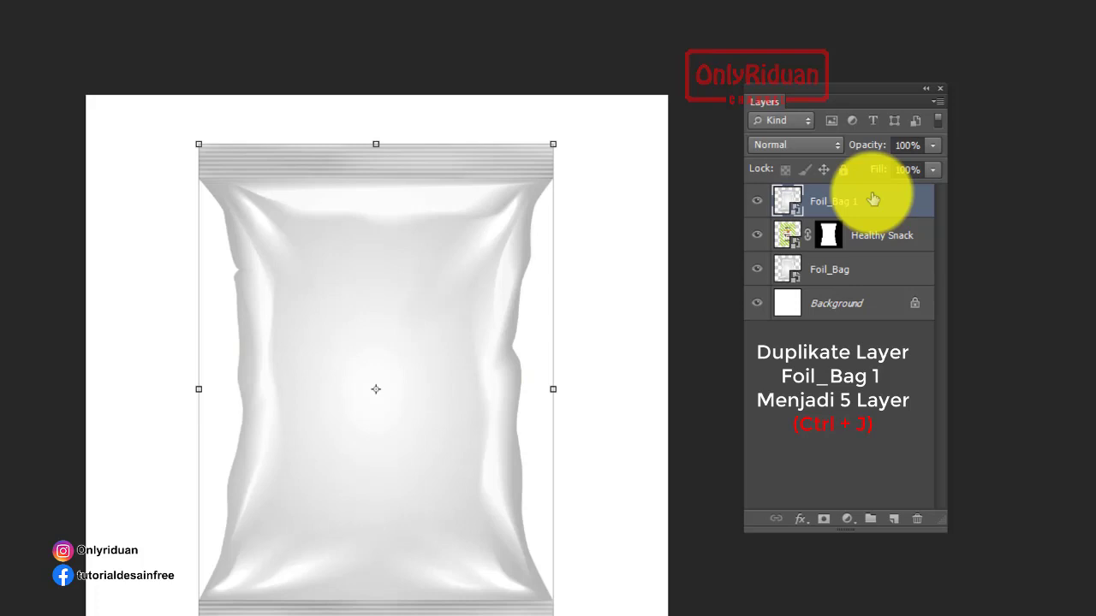
key(ctrl+j)
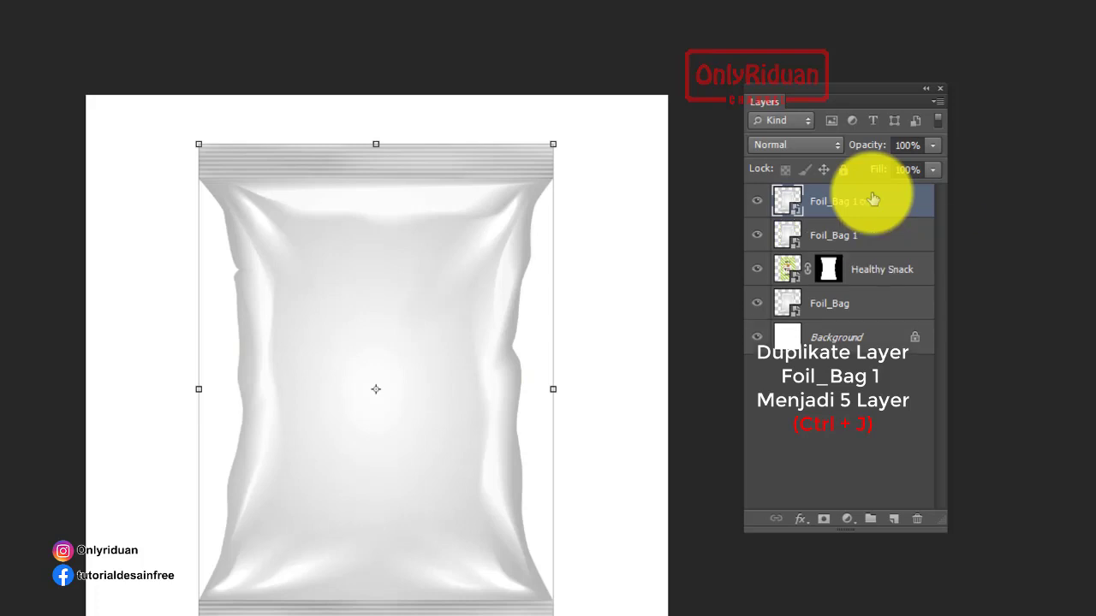
key(ctrl+j)
key(ctrl+j)
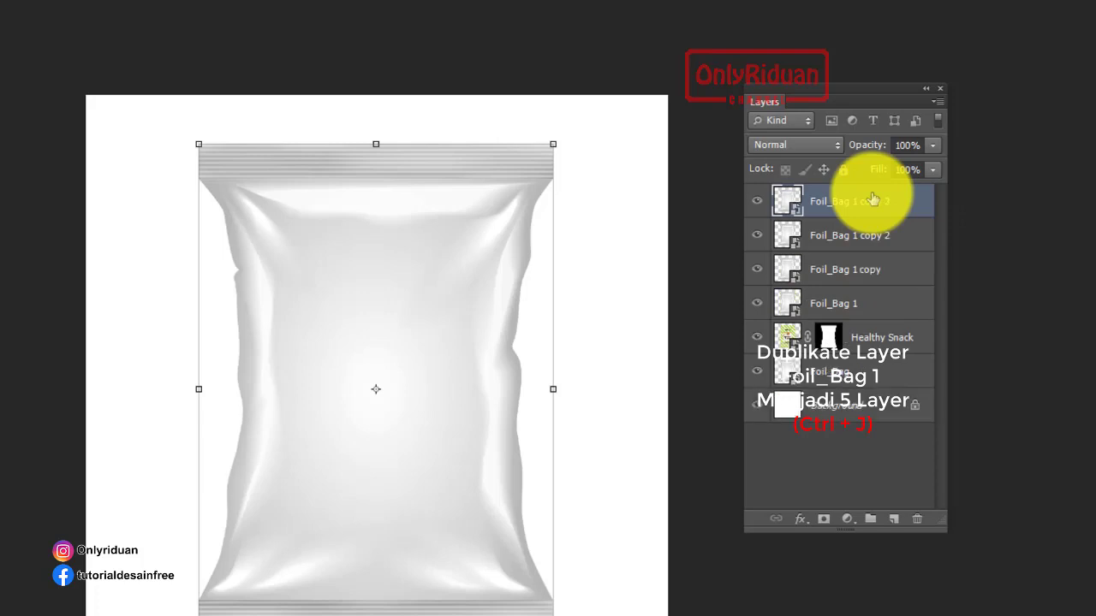
key(ctrl+j)
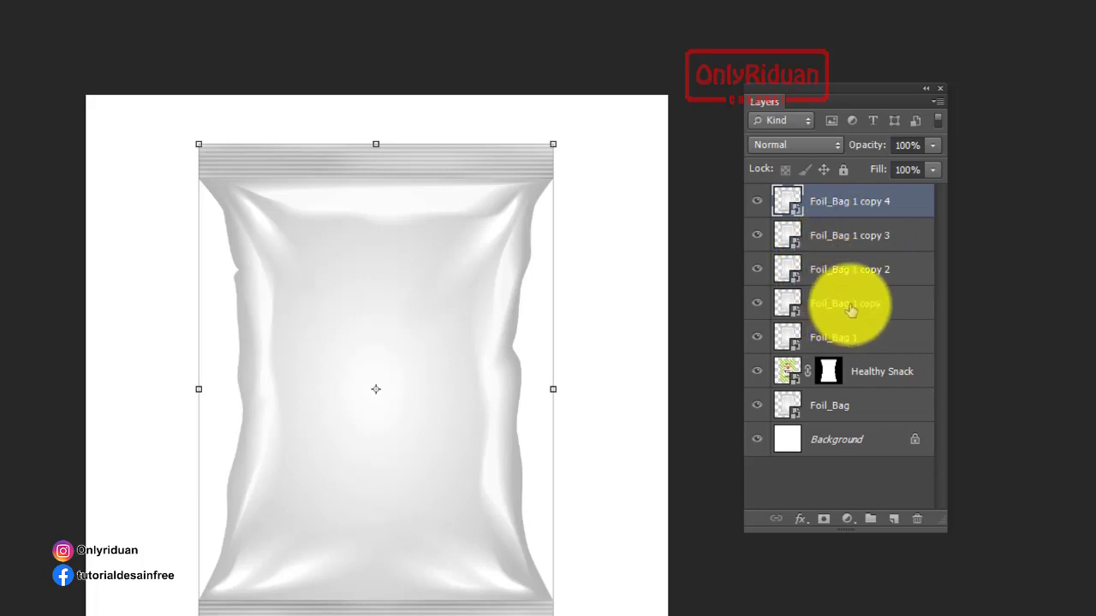
Step: Rename the first two copies to 'Foil_Bag 2' and 'Foil_Bag 3'
click(852, 310)
double_click(852, 306)
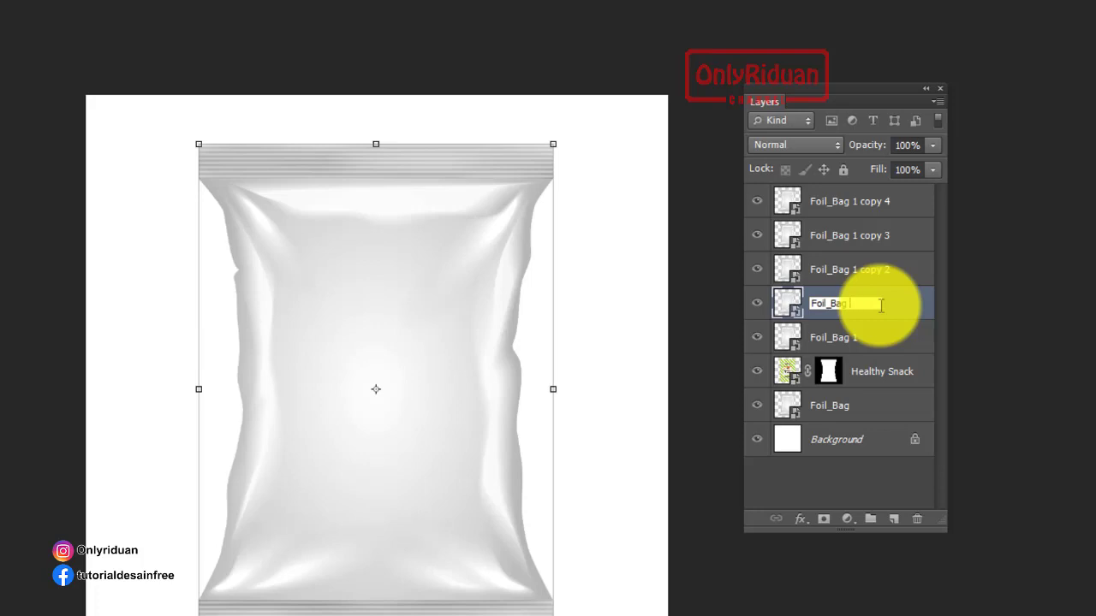
text(2)
click(861, 273)
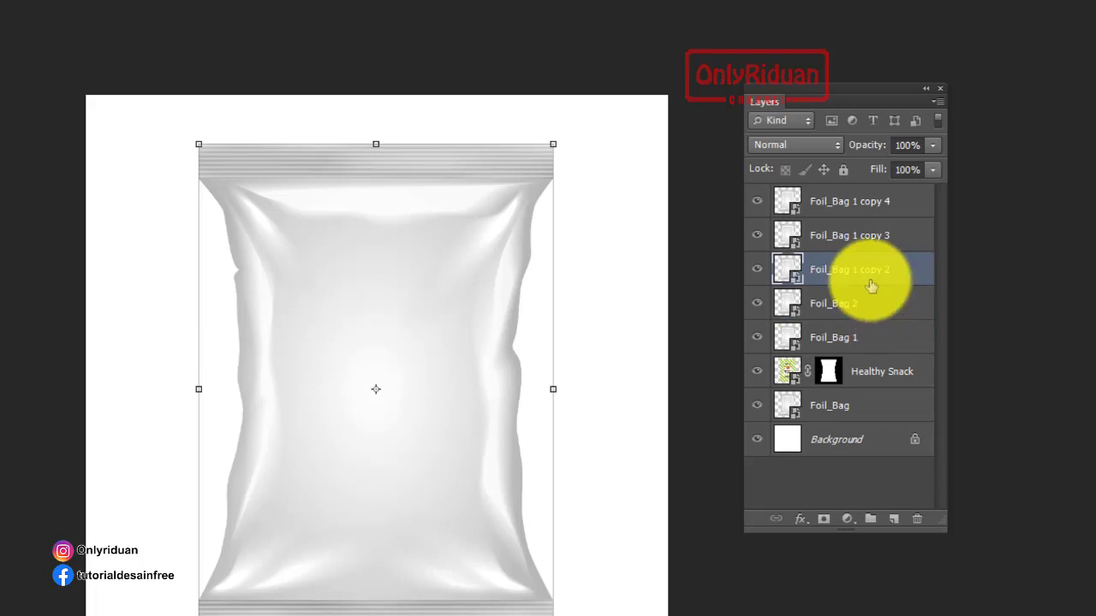
double_click(893, 270)
click(894, 270)
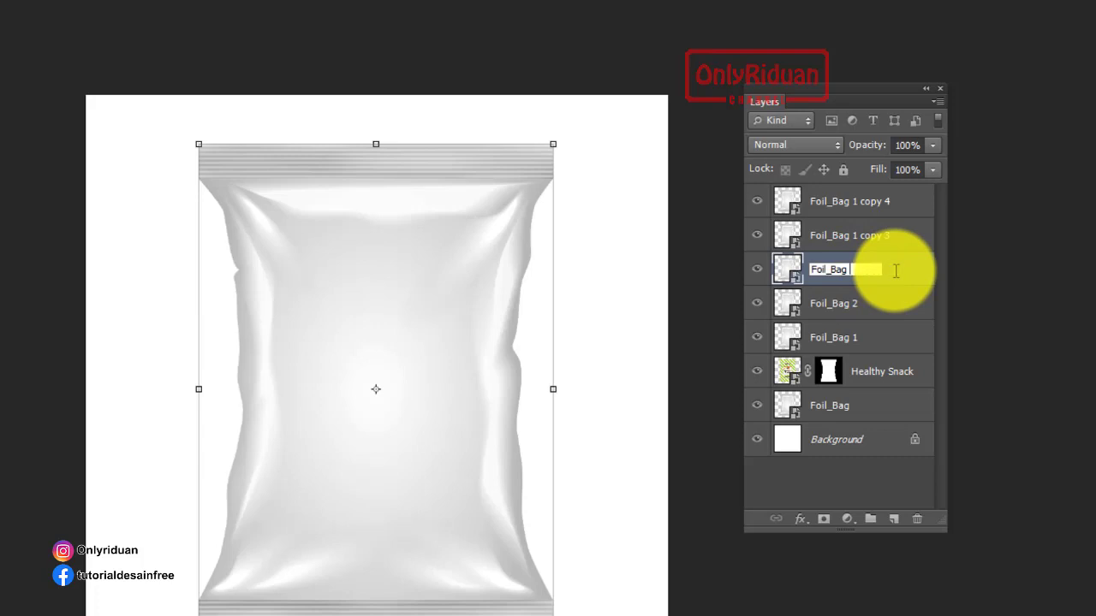
text(3)
key(Return)
Step: Rename the remaining copies to 'Foil_Bag 5' and 'Foil_Bag 4'
double_click(846, 240)
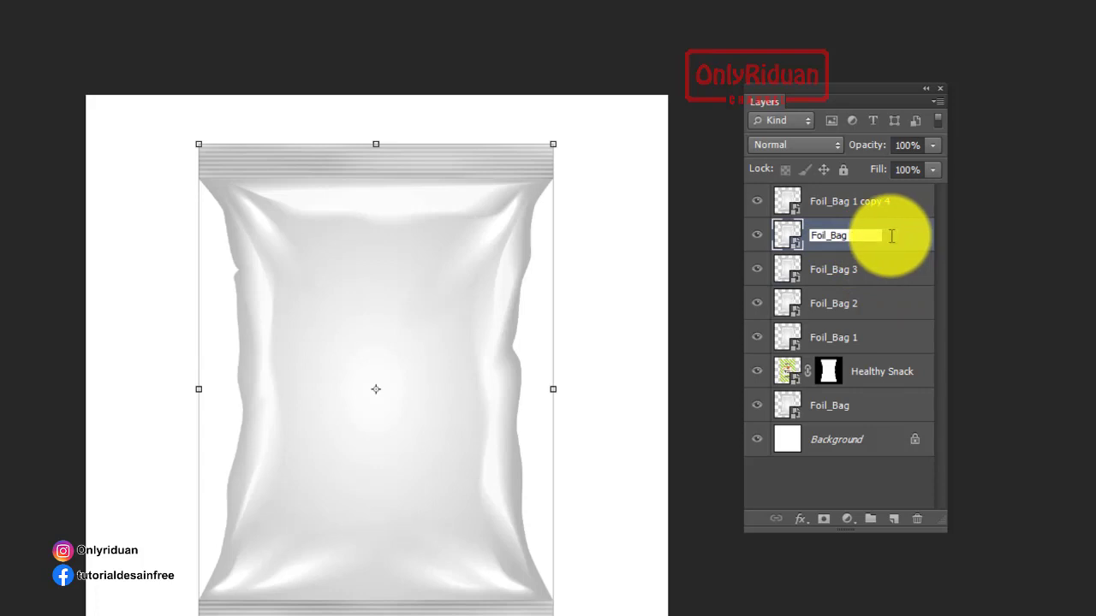
text(4)
text(5)
click(847, 206)
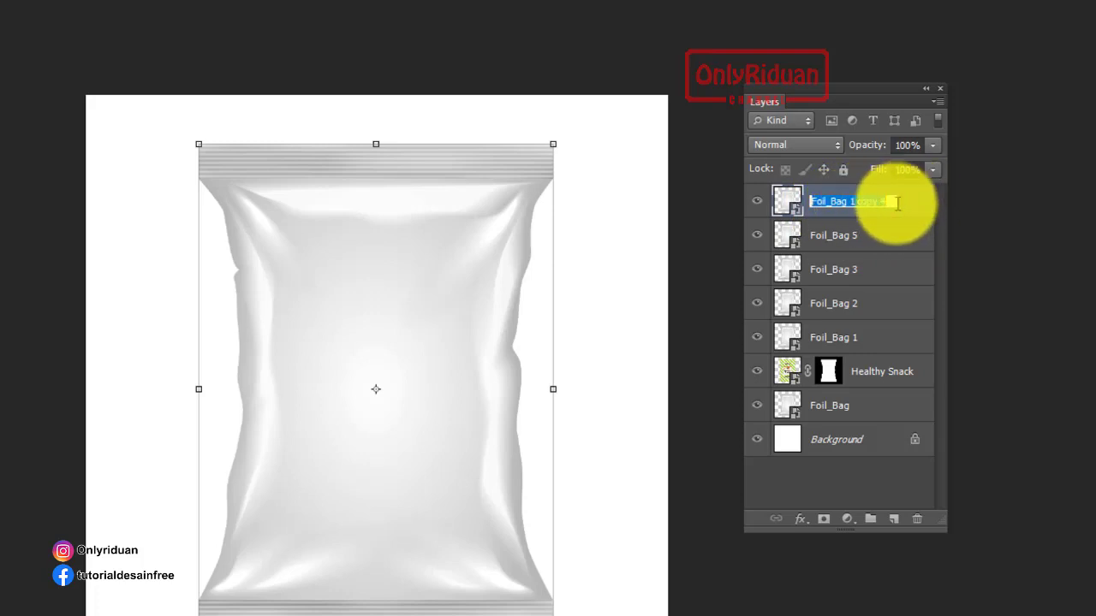
drag(847, 203, 891, 202)
text(5)
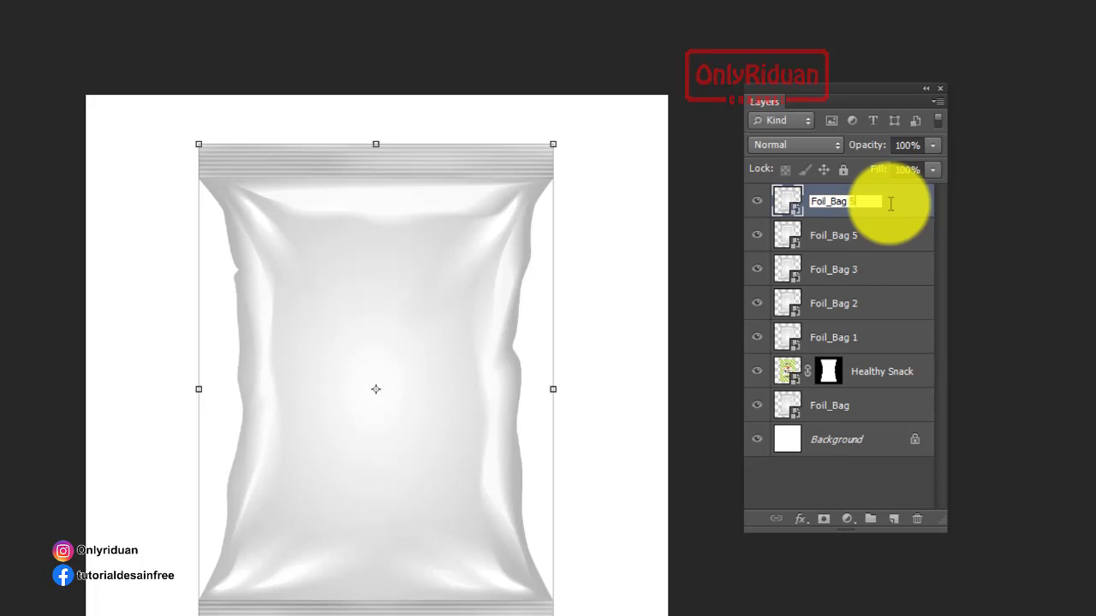
double_click(852, 235)
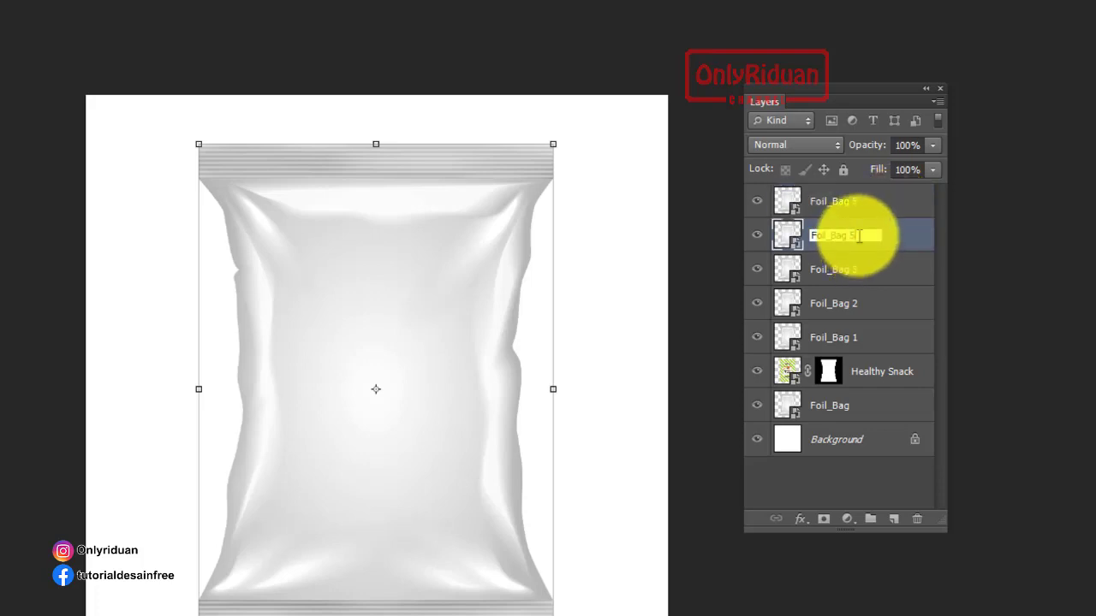
text(4)
click(859, 236)
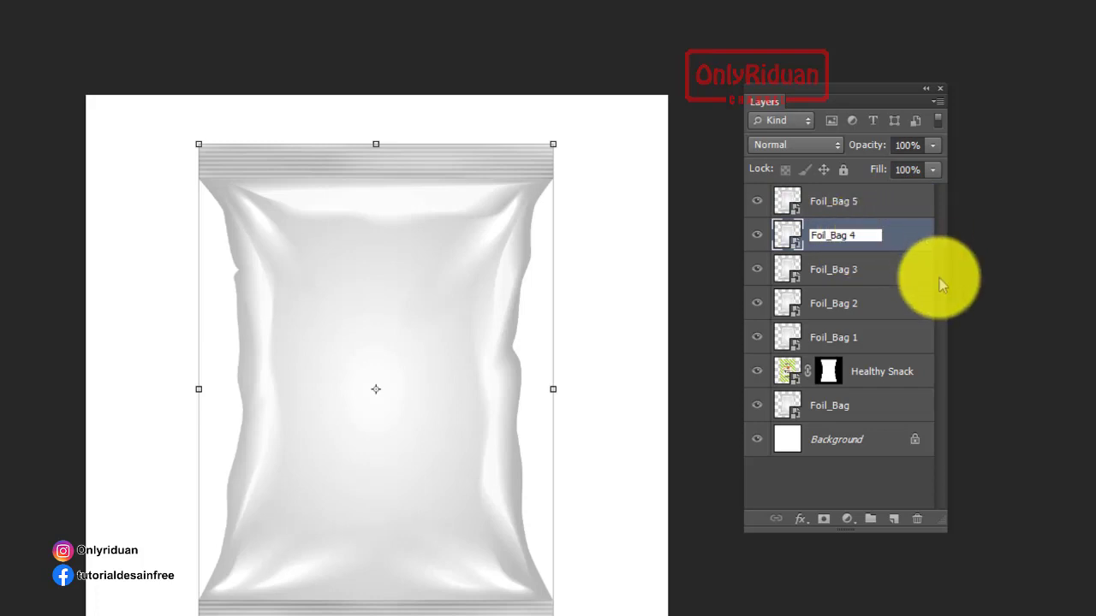
click(892, 272)
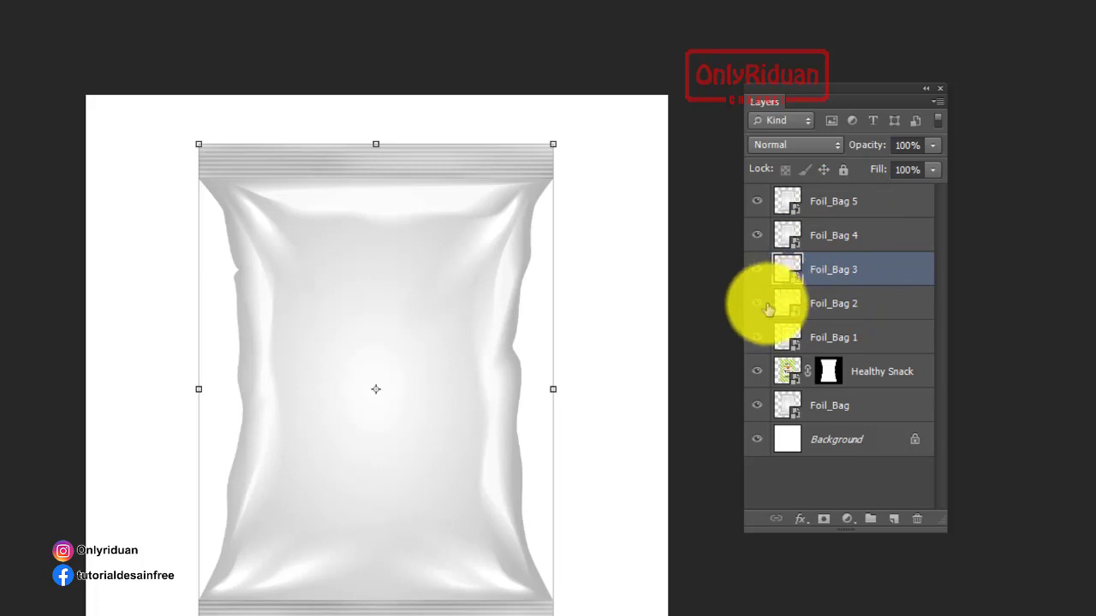
Step: Hide layers Foil_Bag 2 through 5 and select Foil_Bag 1
drag(757, 303, 754, 241)
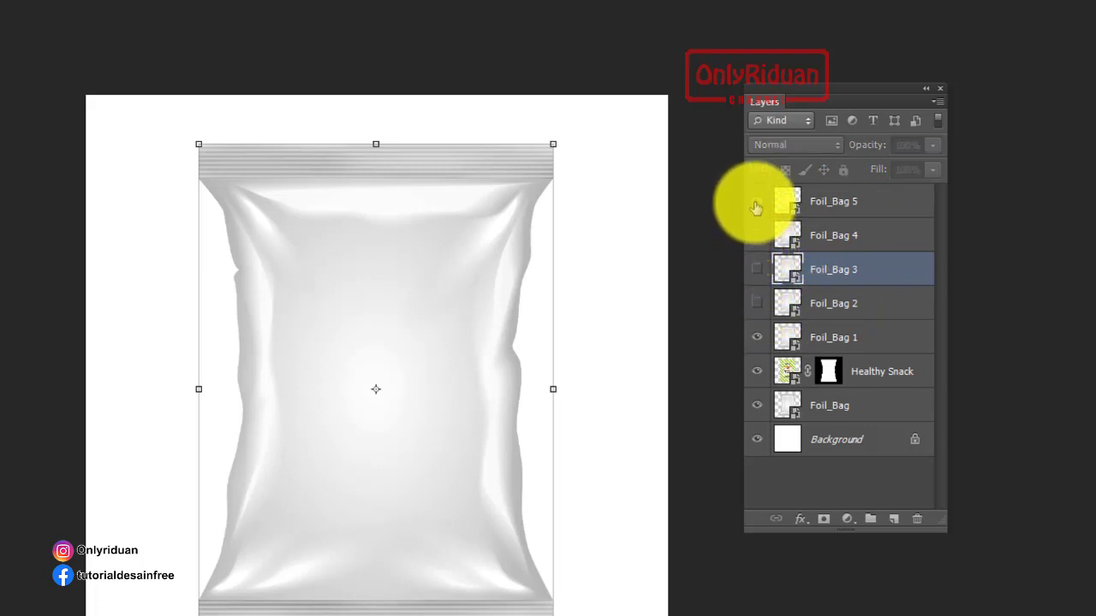
click(863, 342)
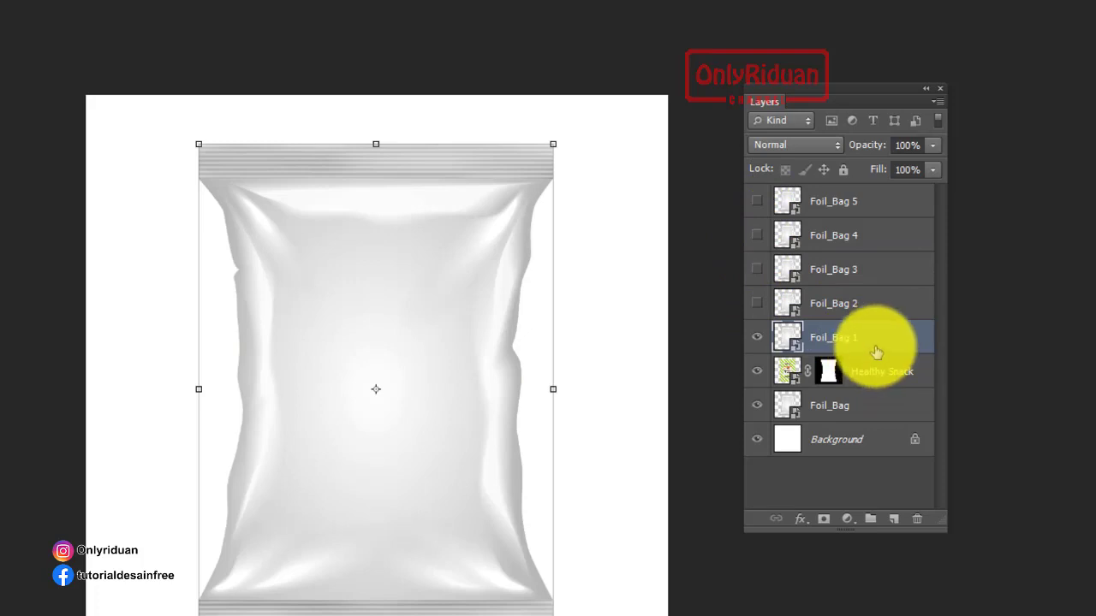
drag(838, 89, 708, 167)
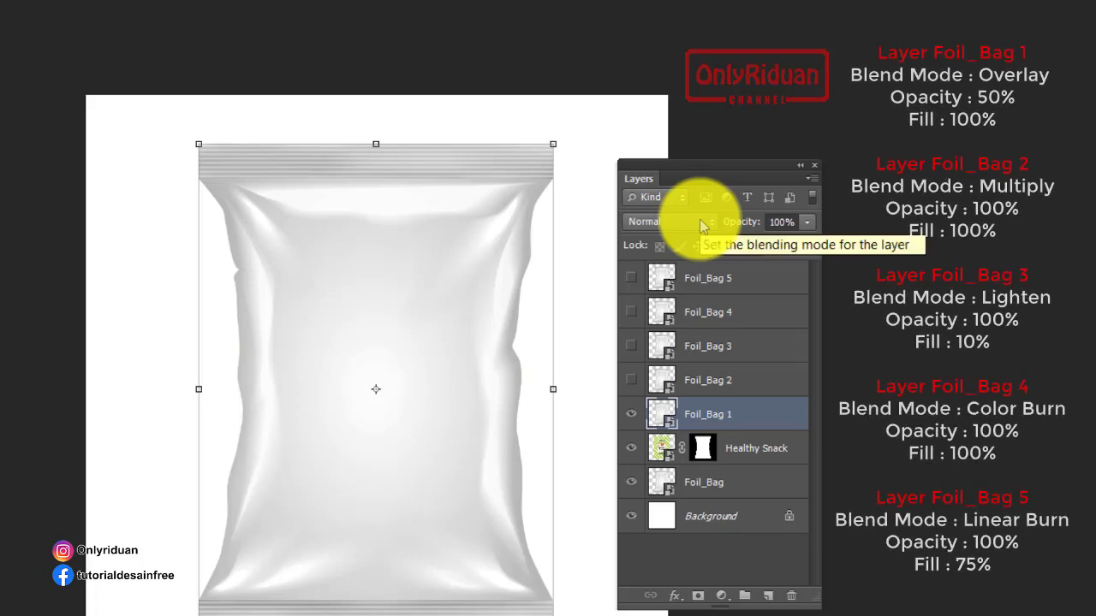
Step: Set Foil_Bag 1 to Overlay blend mode at 50% opacity
click(699, 219)
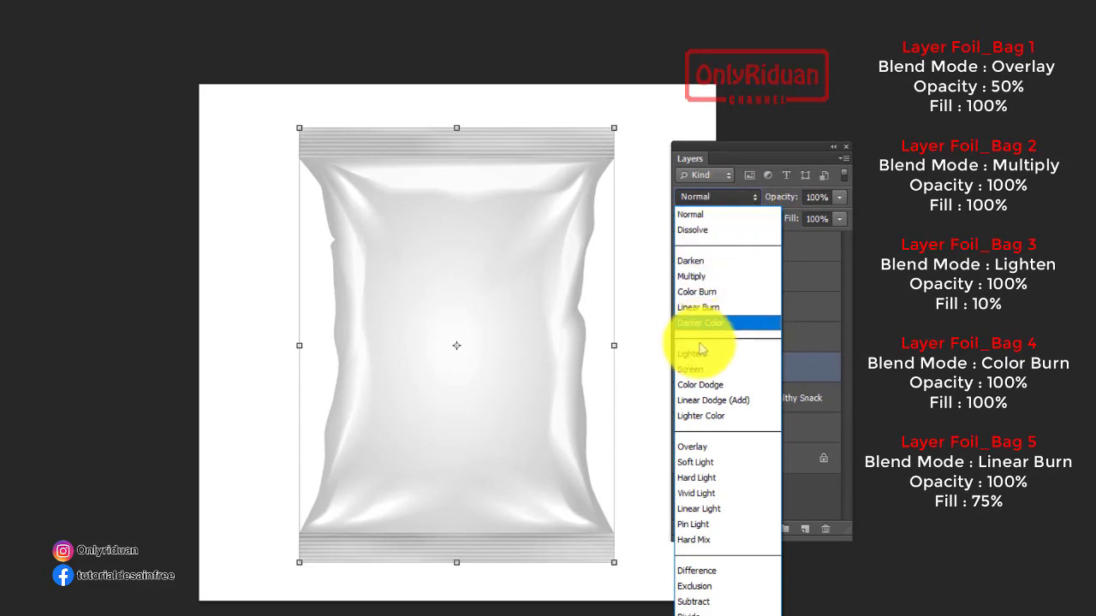
click(705, 447)
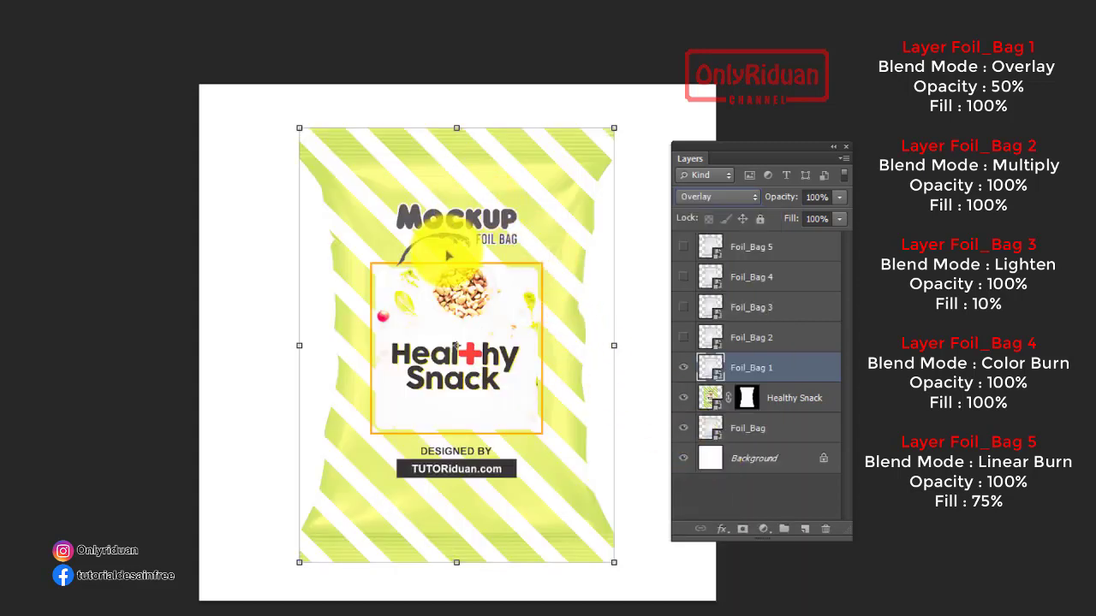
click(815, 197)
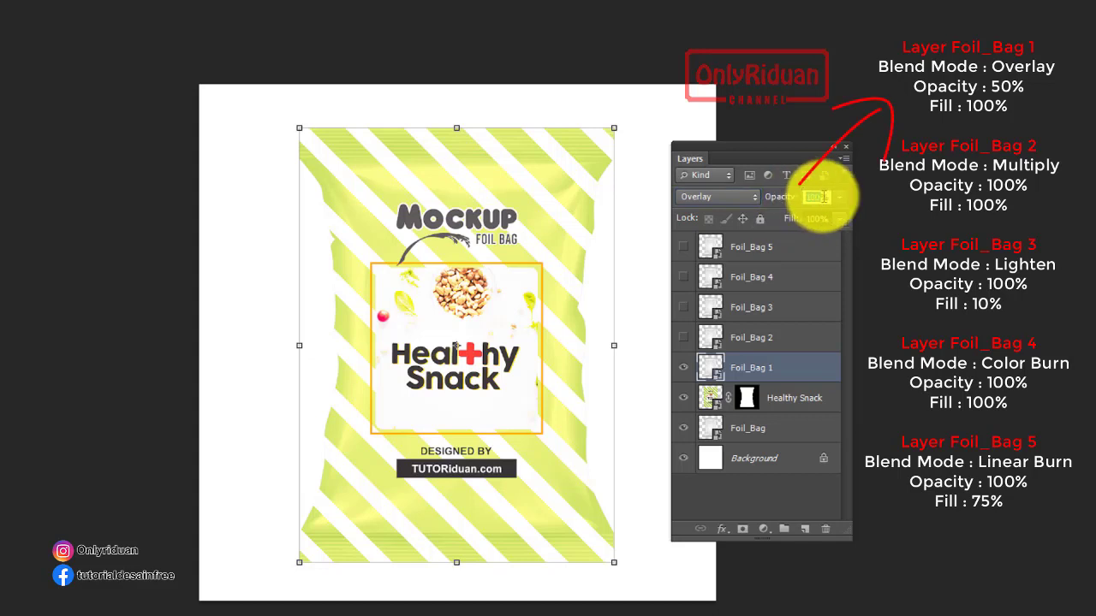
text(50)
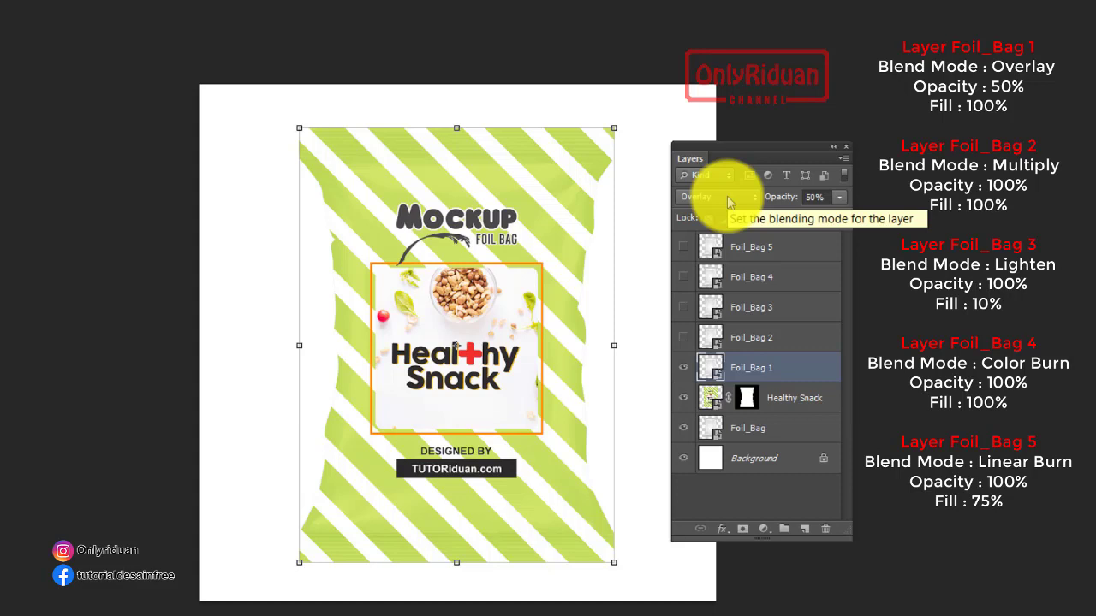
click(767, 341)
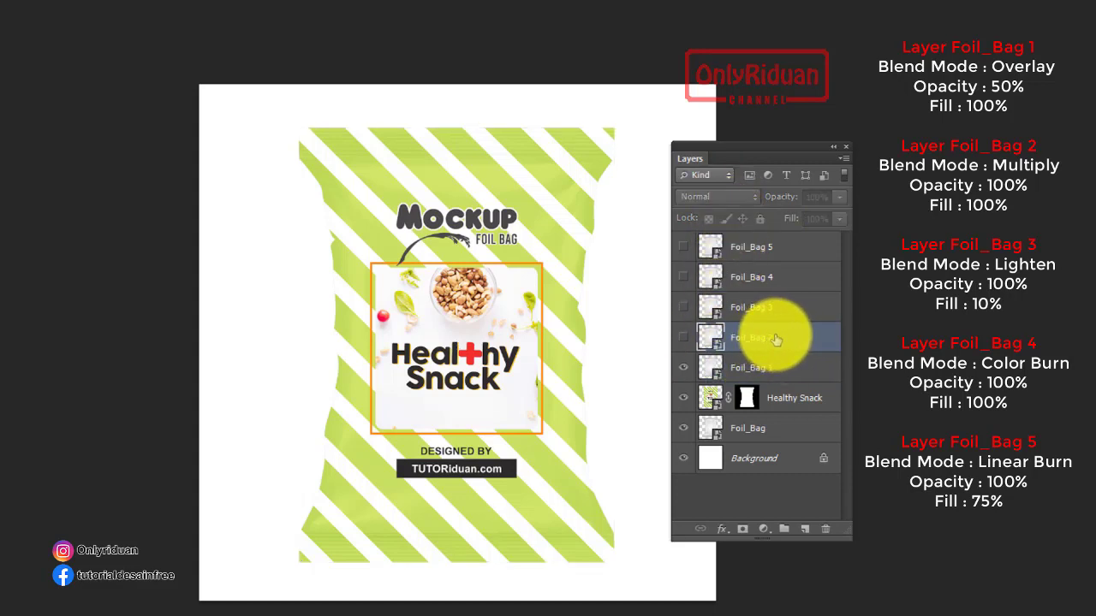
Step: Show Foil_Bag 2 in Multiply mode, testing opacity before restoring it to 100%
click(683, 338)
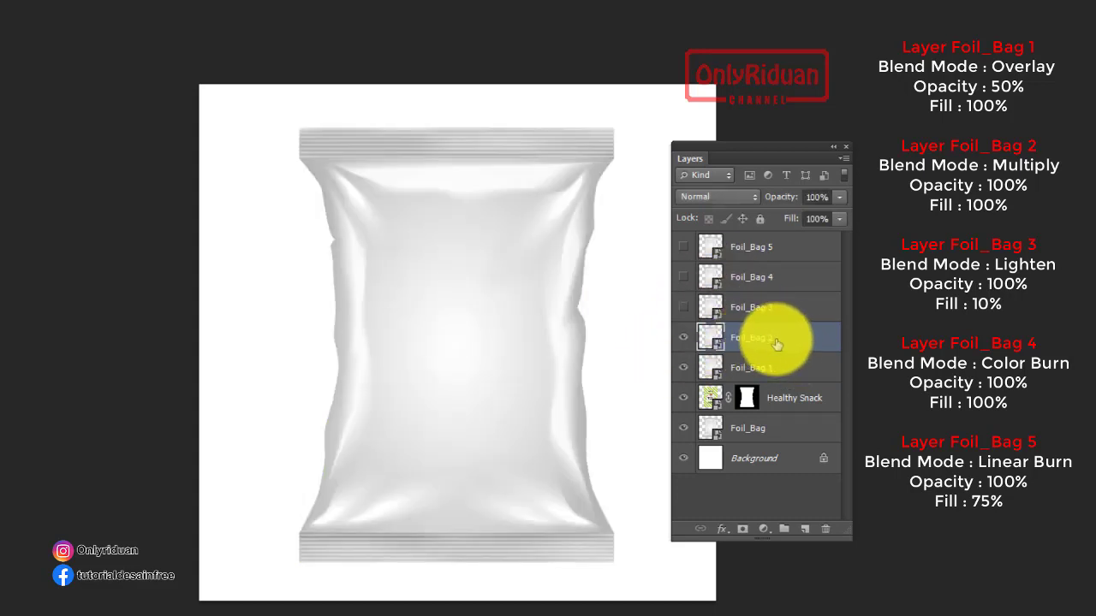
click(740, 196)
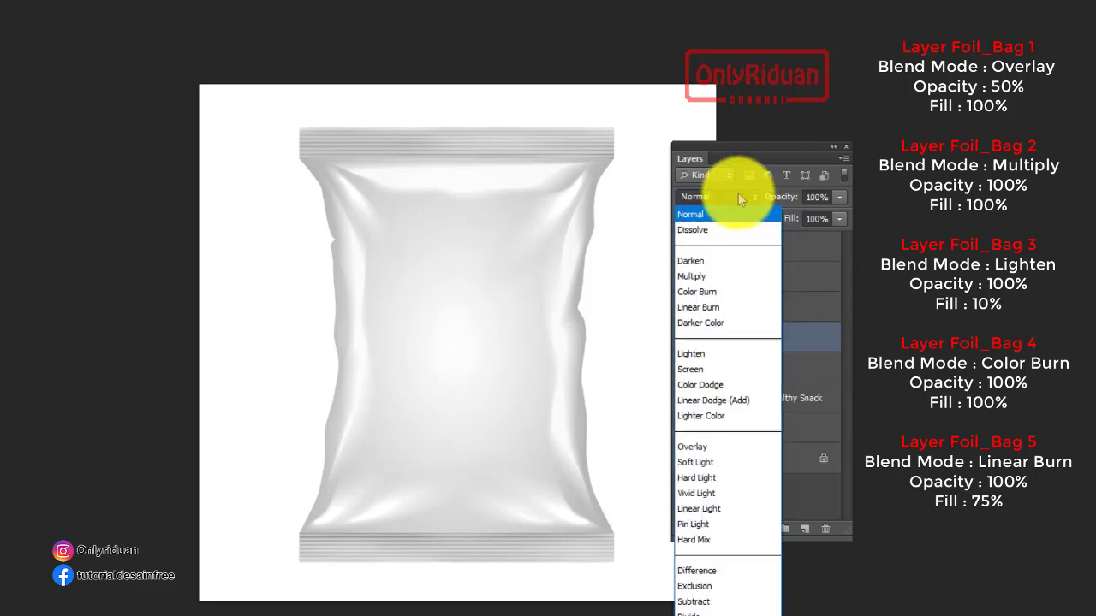
click(704, 277)
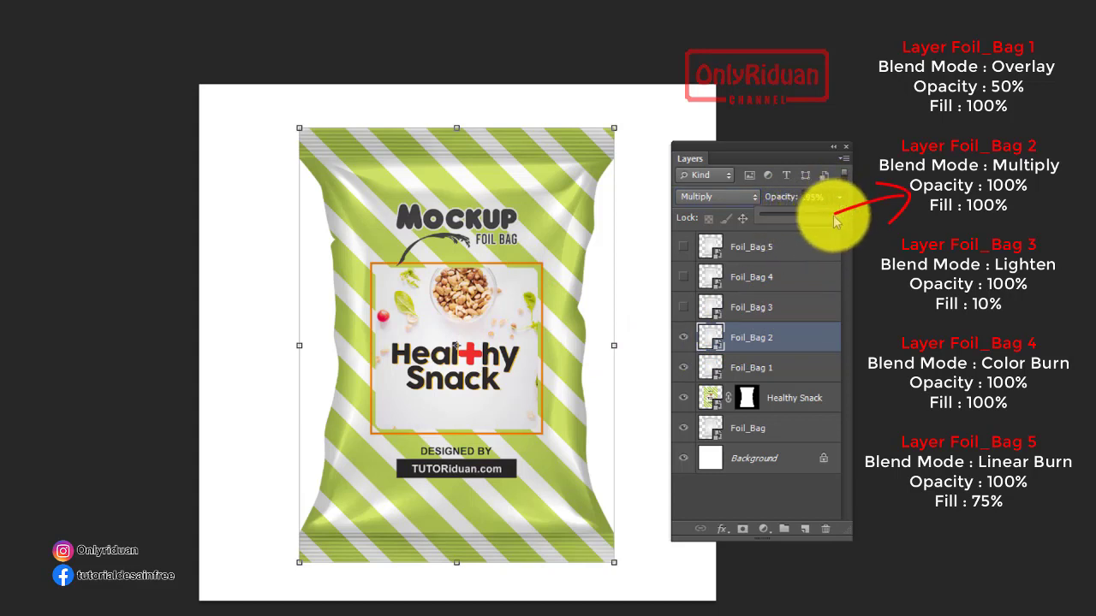
drag(839, 202, 809, 222)
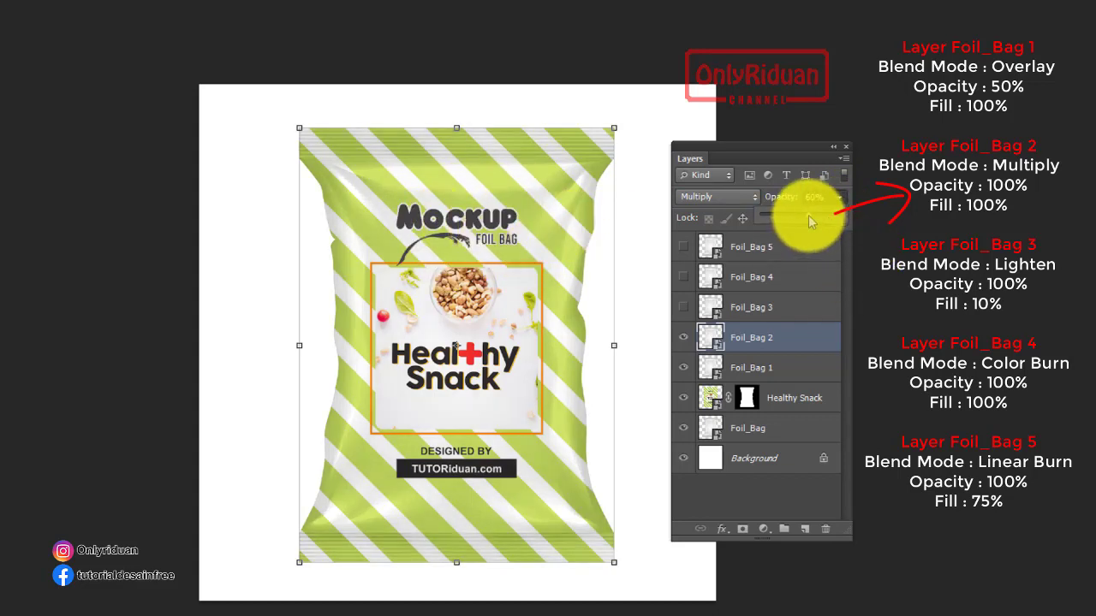
drag(809, 223, 843, 221)
Step: Try lower fill values on Foil_Bag 2, then return fill to 100%
click(824, 247)
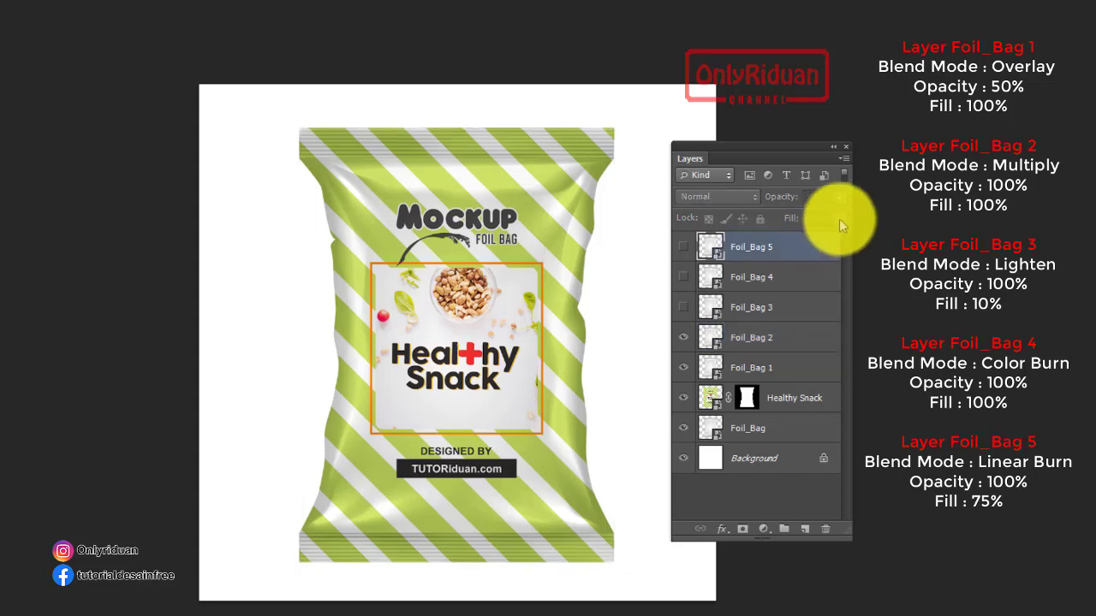
click(762, 337)
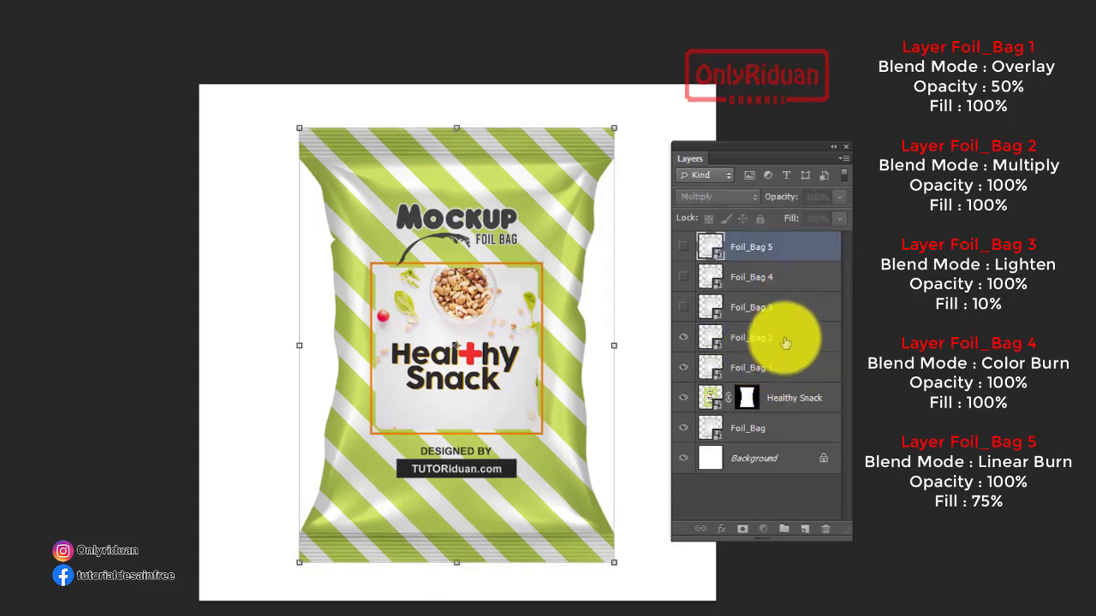
click(839, 220)
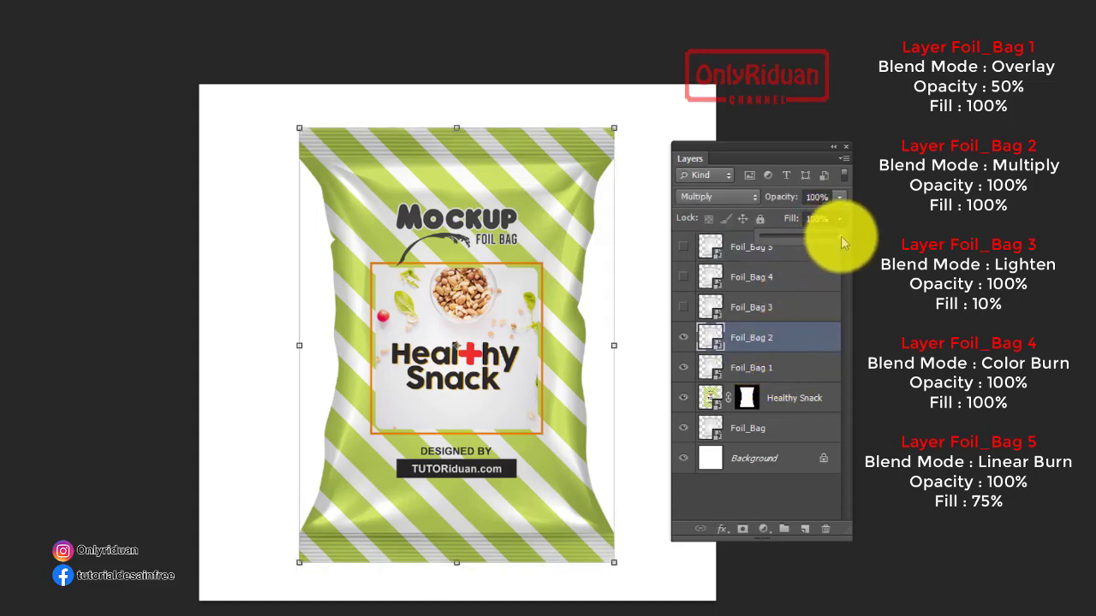
drag(836, 239, 804, 238)
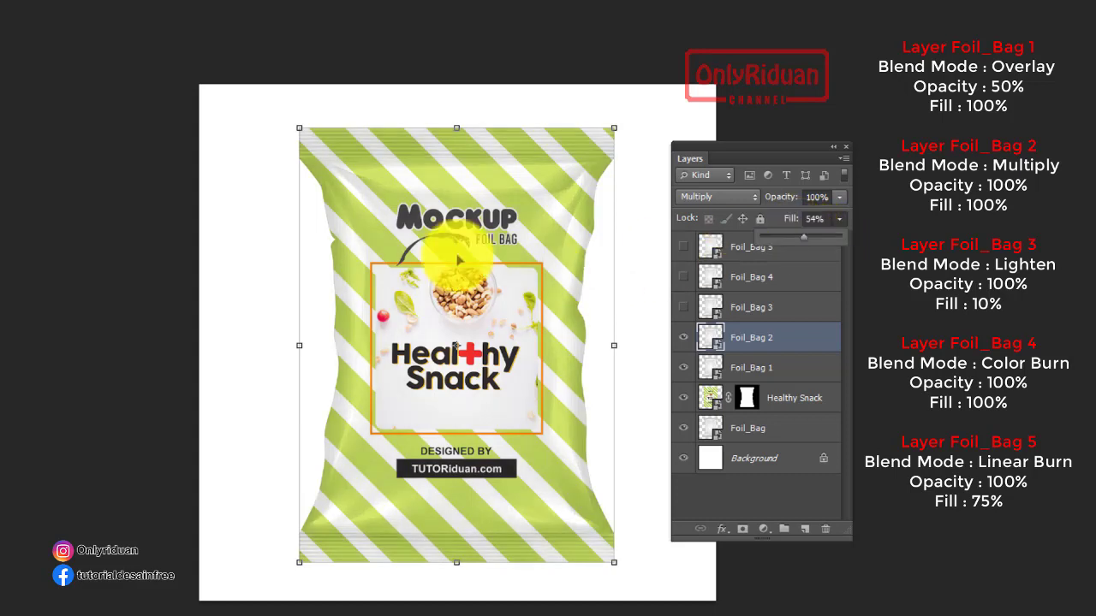
drag(805, 237, 844, 237)
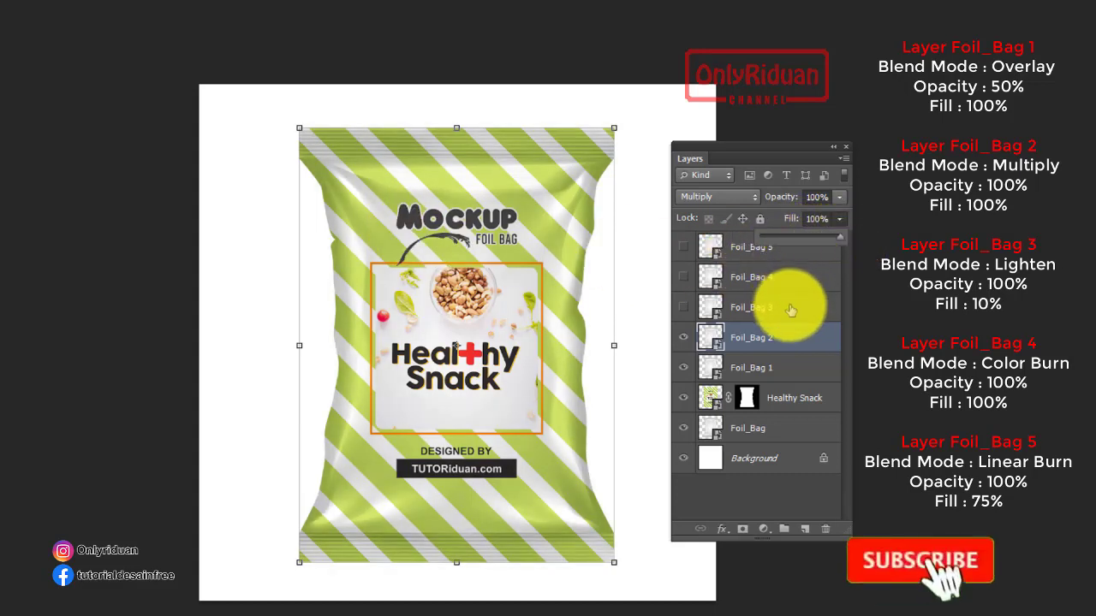
click(796, 334)
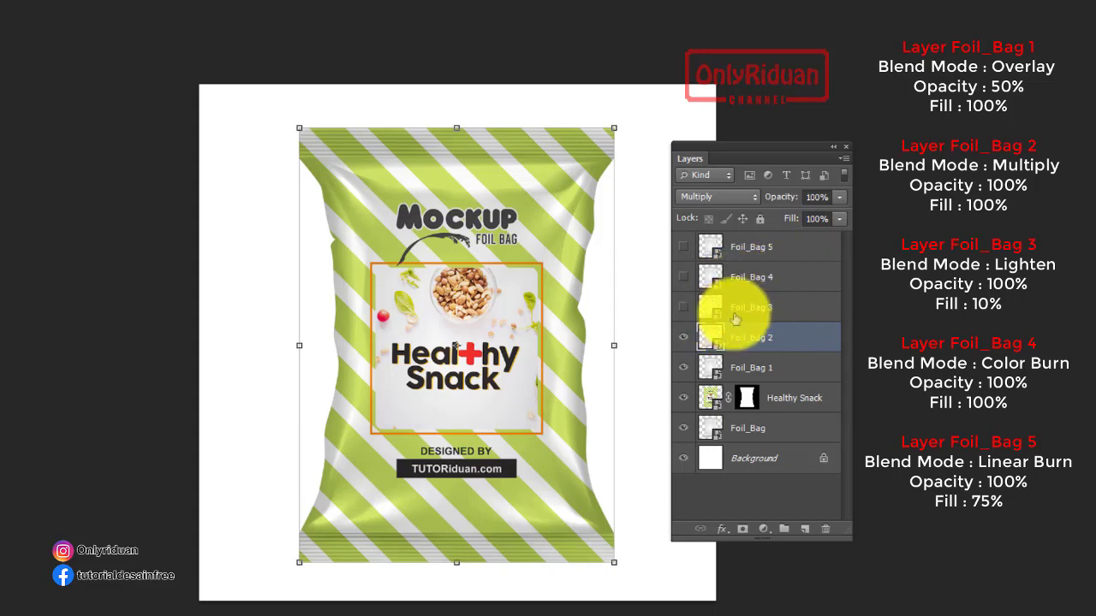
Step: Show Foil_Bag 3 and blend it in Lighten mode at 10% fill
click(777, 309)
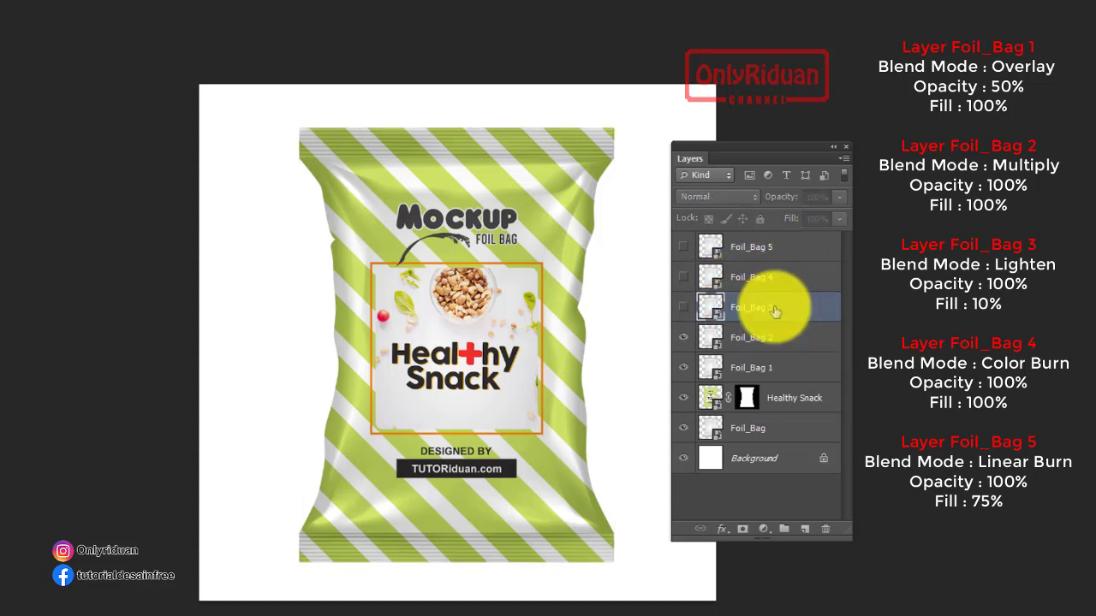
click(683, 306)
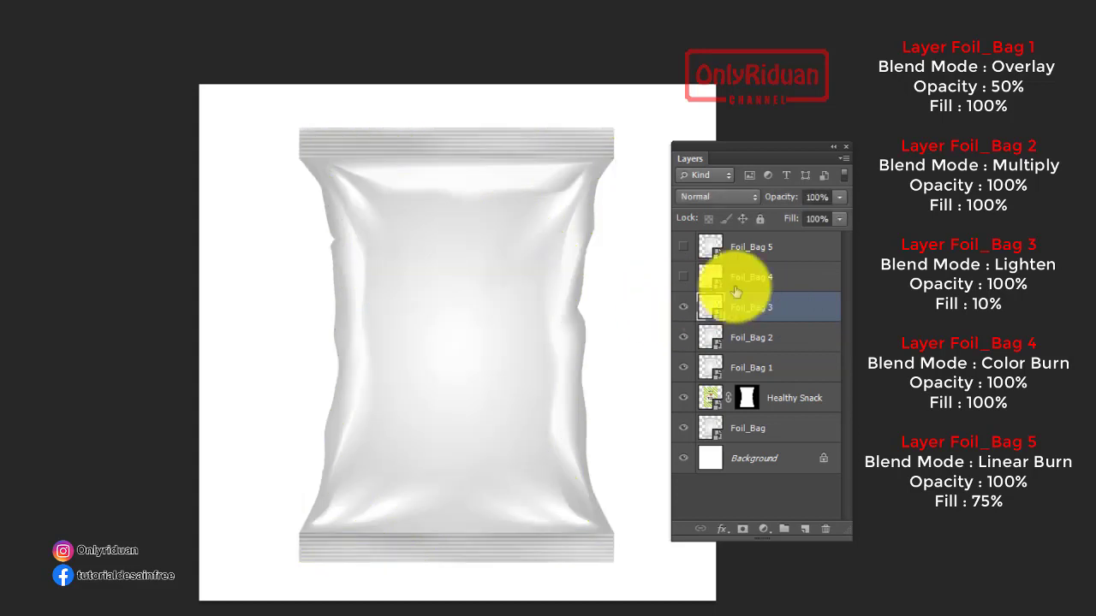
click(739, 199)
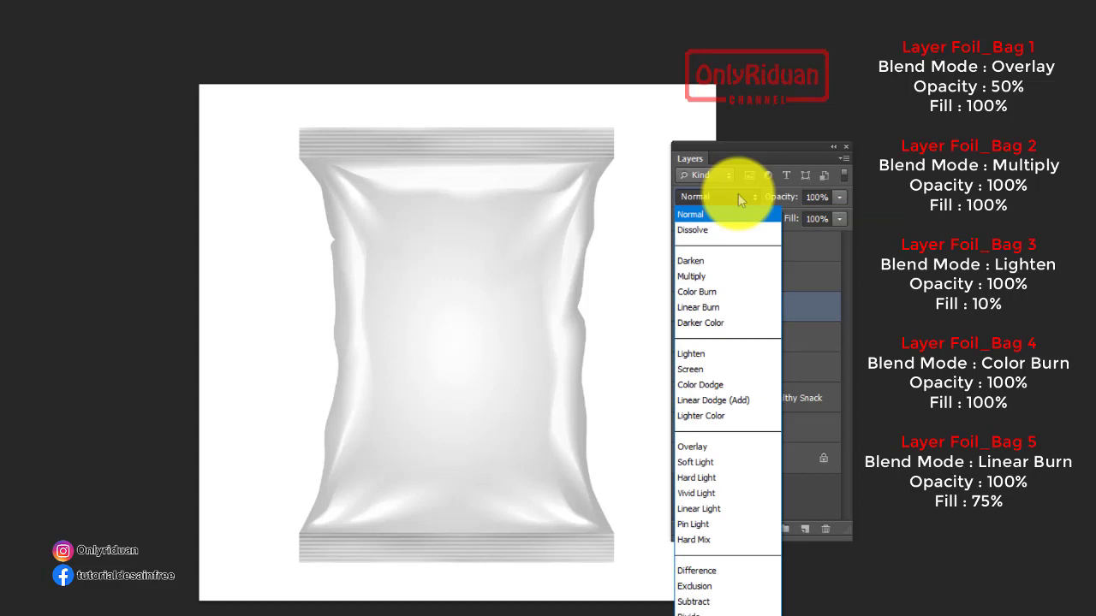
click(709, 354)
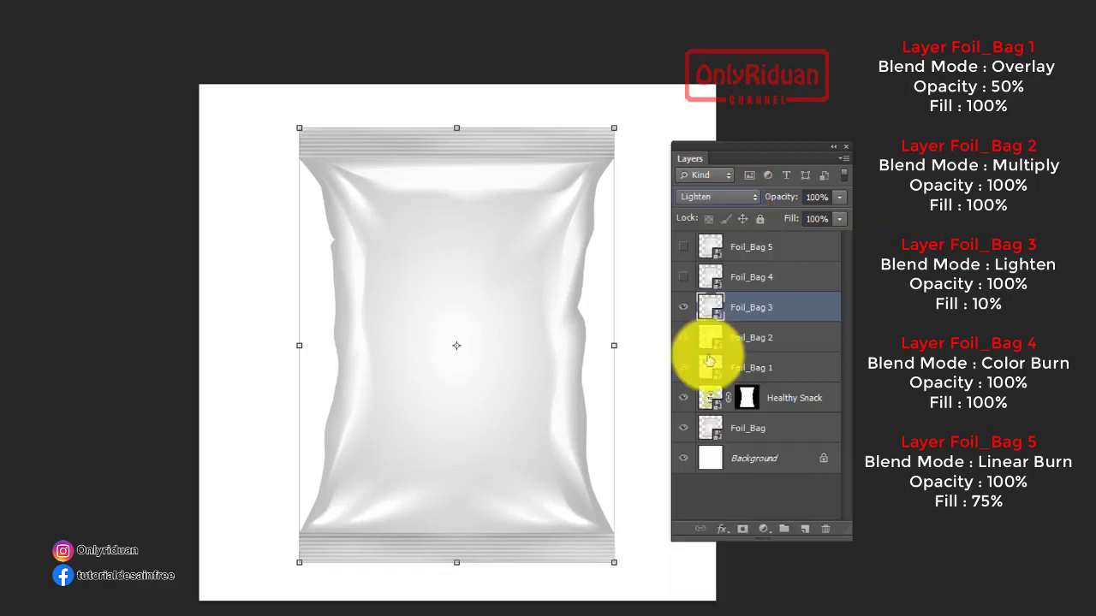
click(821, 218)
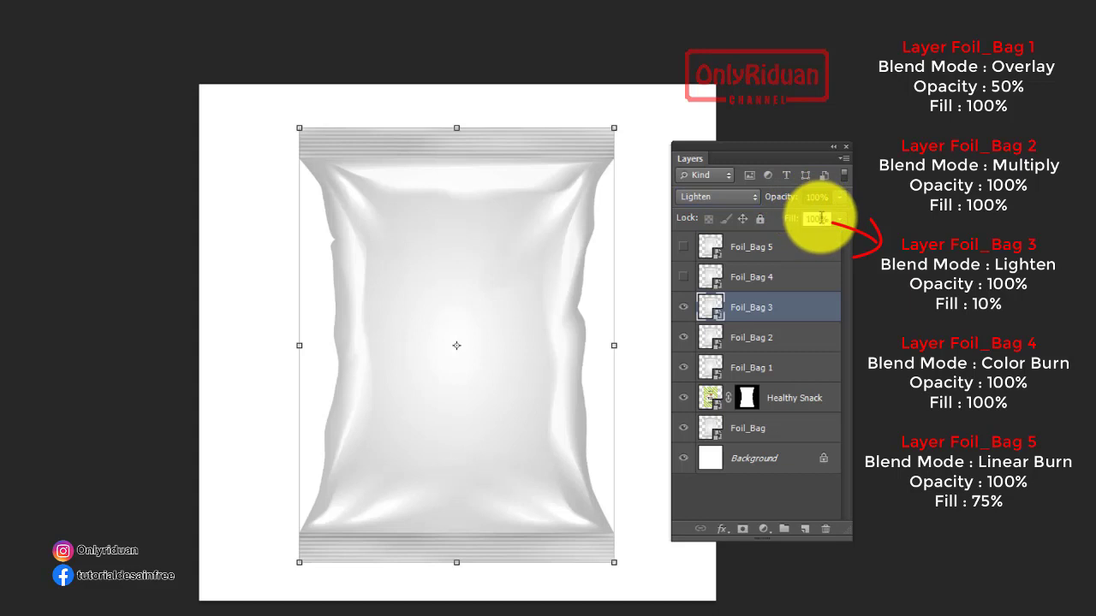
text(10)
key(Return)
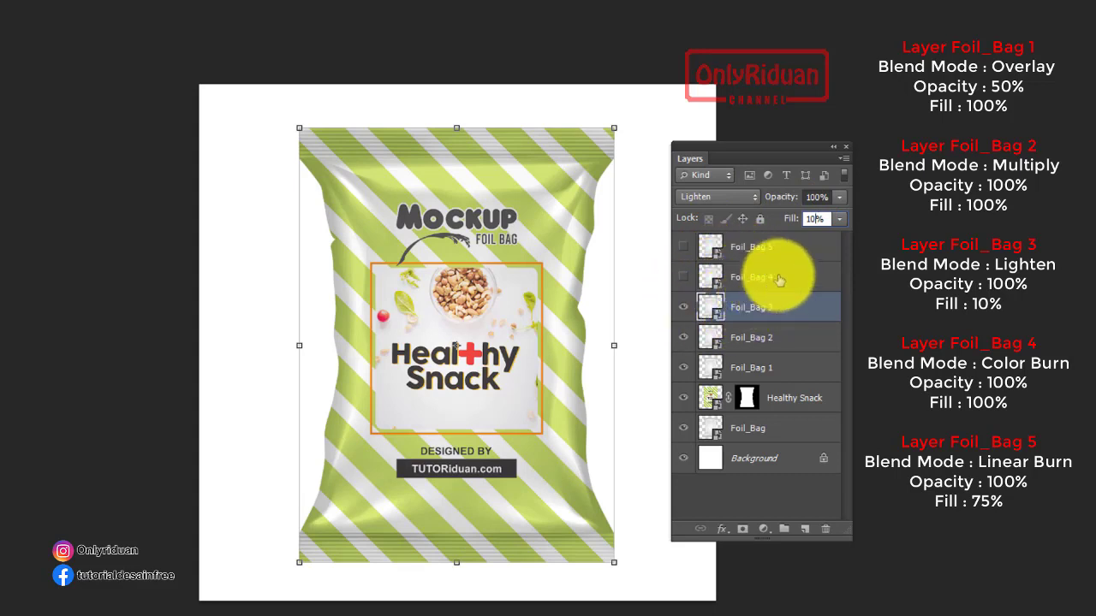
click(778, 279)
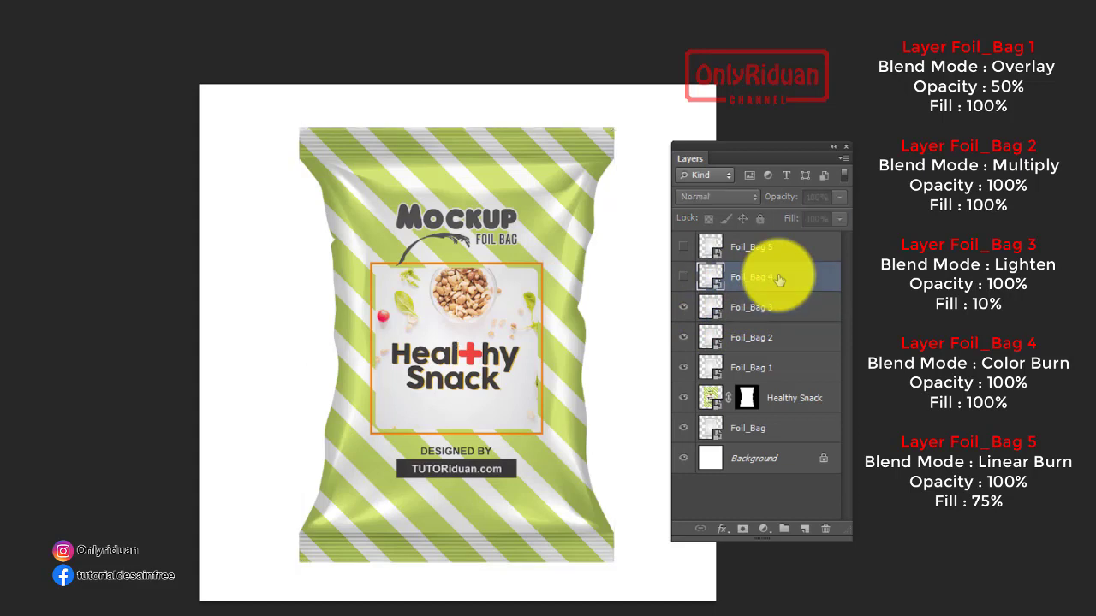
Step: Show Foil_Bag 4 and set its blend mode to Color Burn
click(685, 281)
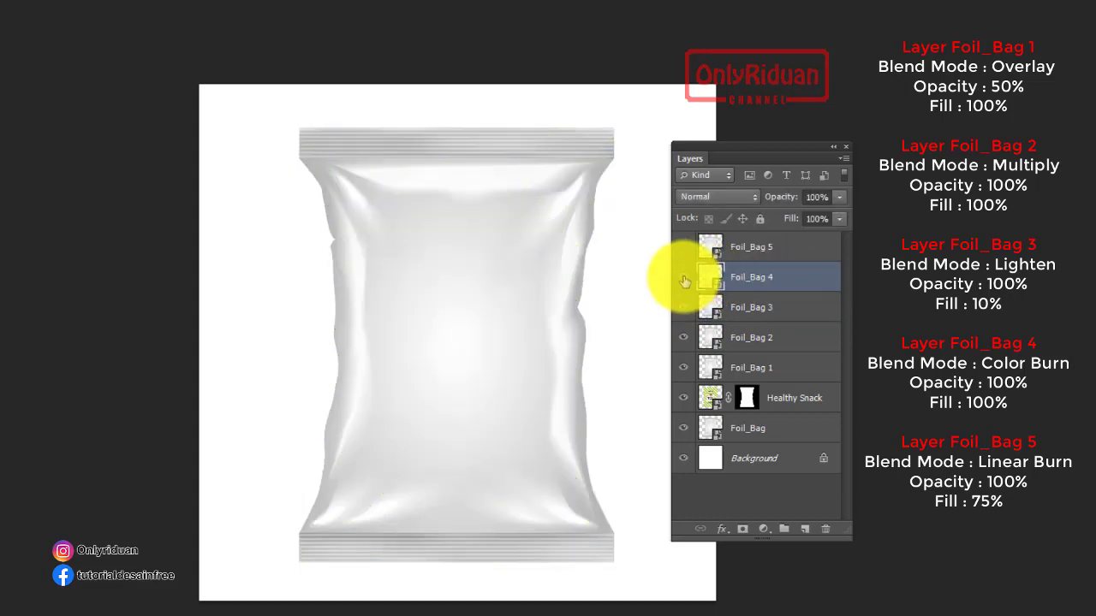
click(748, 197)
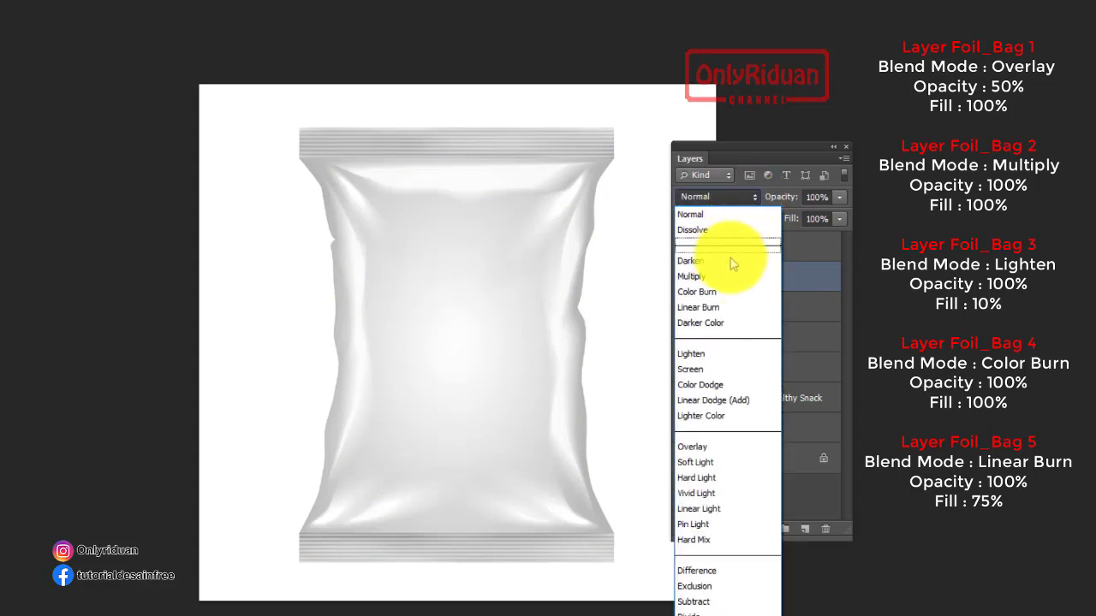
click(721, 293)
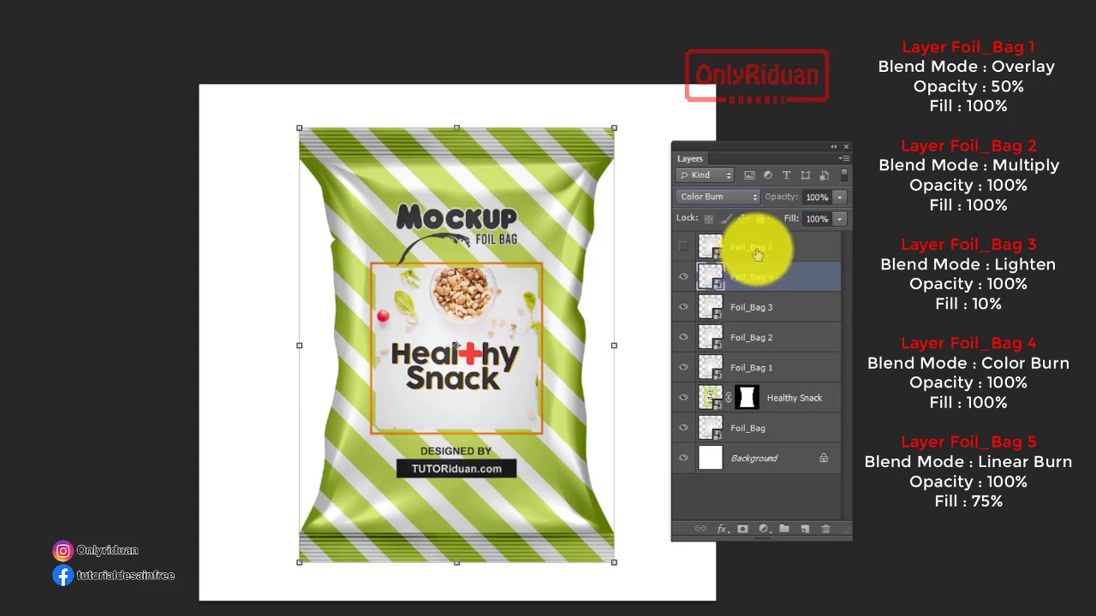
click(758, 252)
Step: Show Foil_Bag 5 in Linear Burn blend mode with 75% fill
click(683, 247)
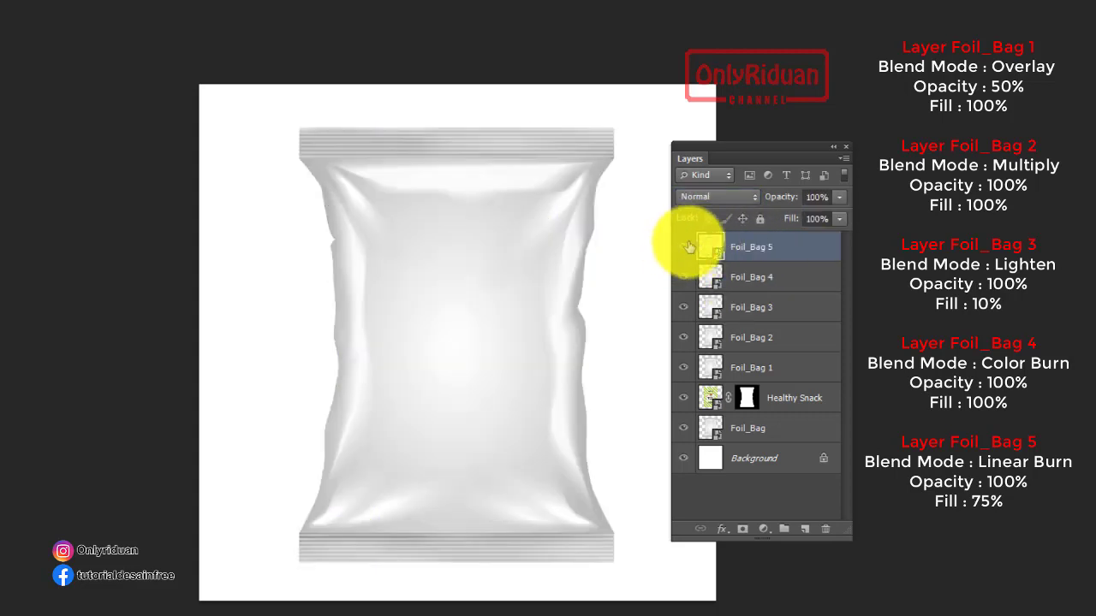
click(739, 197)
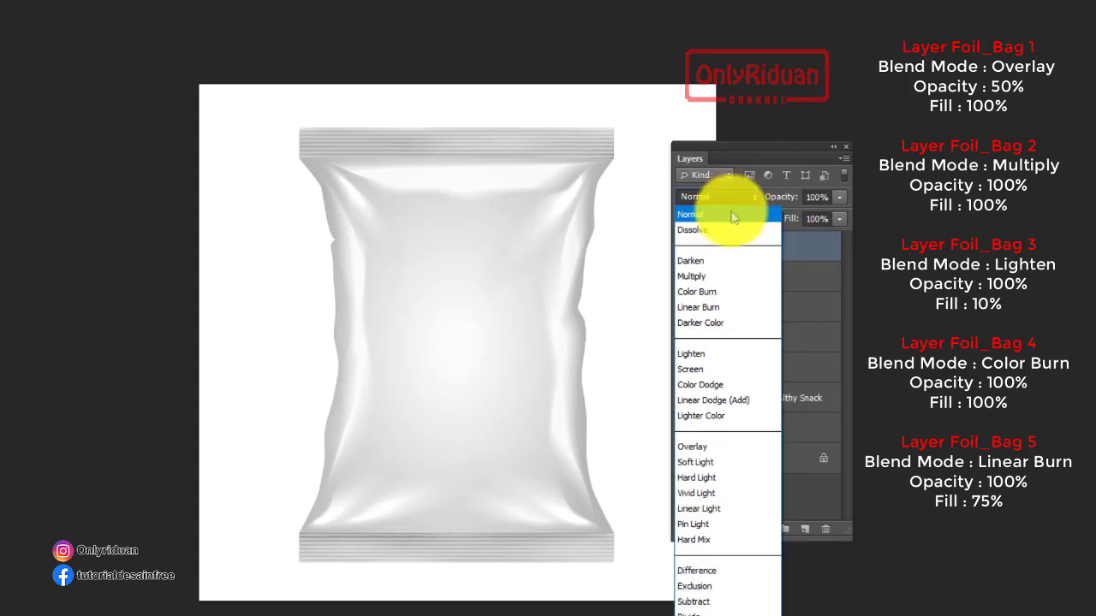
click(717, 309)
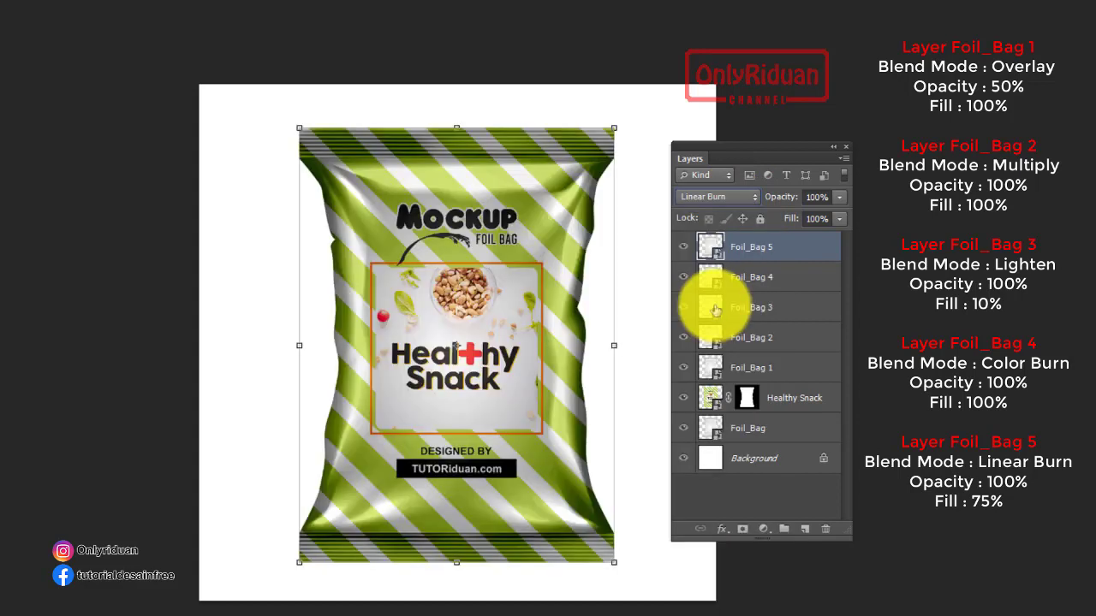
click(816, 220)
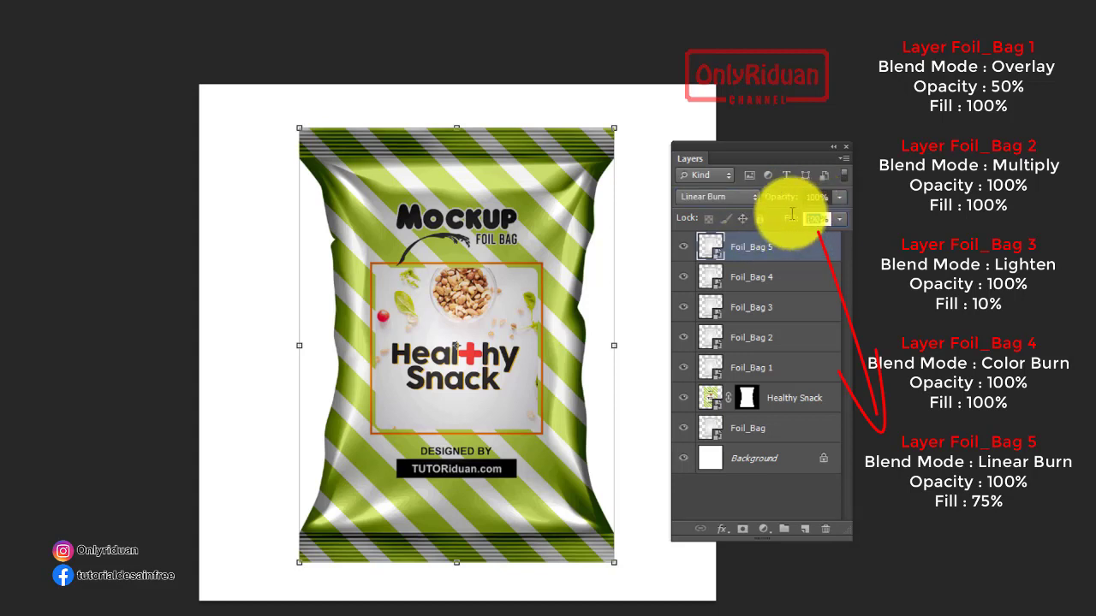
text(75)
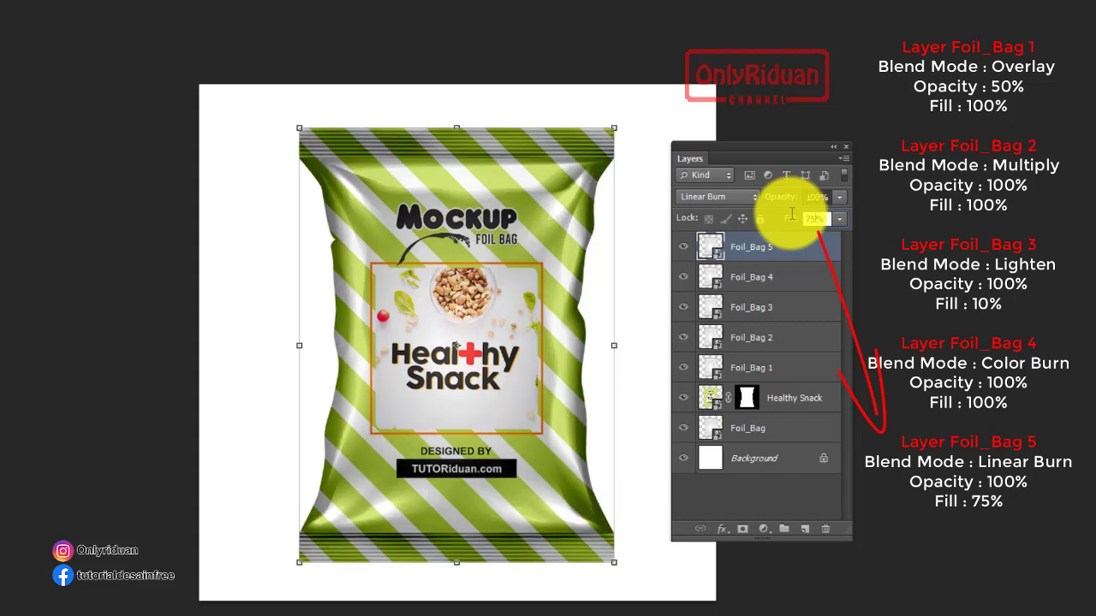
key(Return)
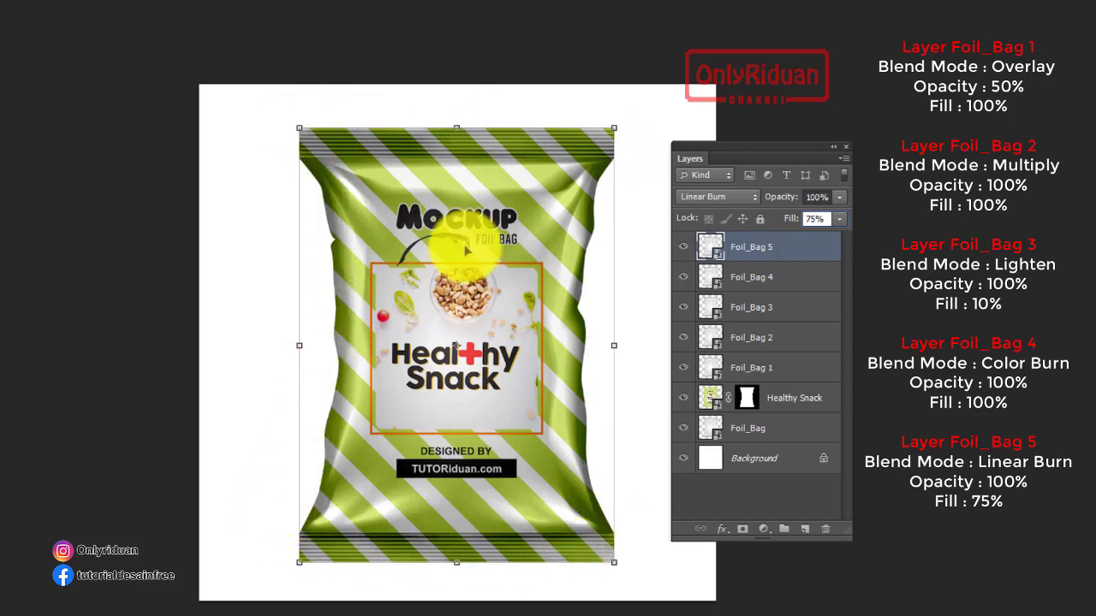
Step: Compare other fill values on Foil_Bag 5 with the slider, then re-enter 75%
click(816, 219)
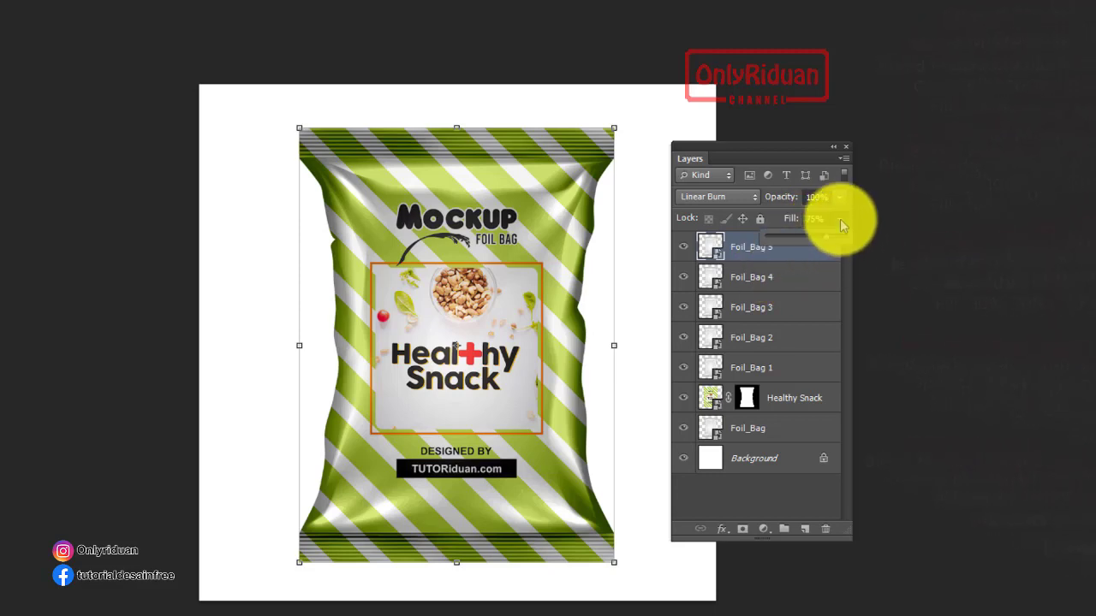
click(839, 219)
mouse_move(825, 239)
mouse_down()
mouse_move(843, 238)
mouse_move(799, 236)
mouse_up()
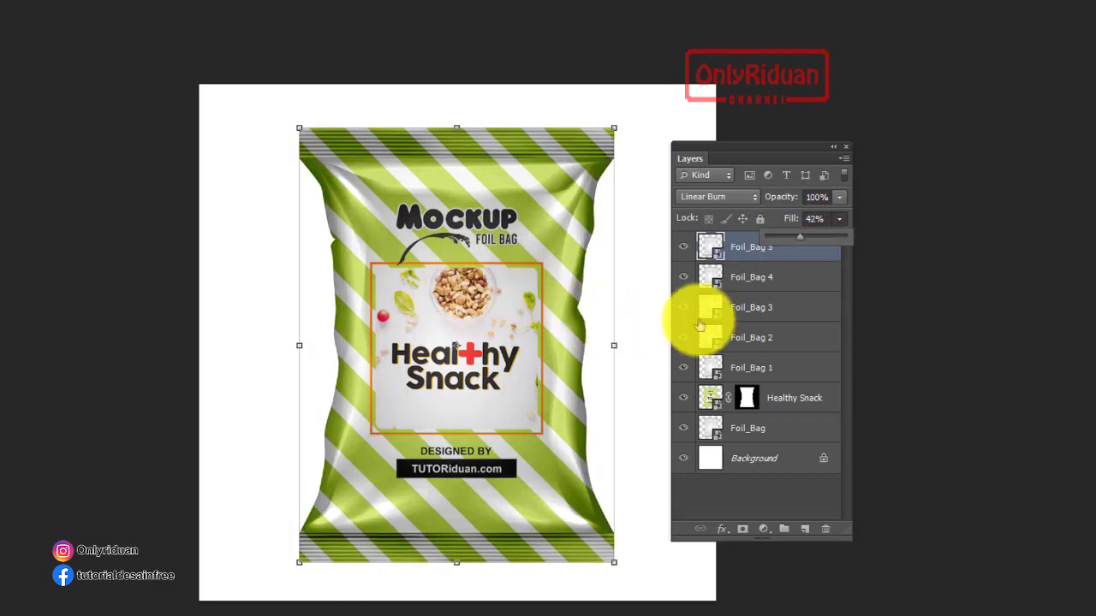
click(824, 219)
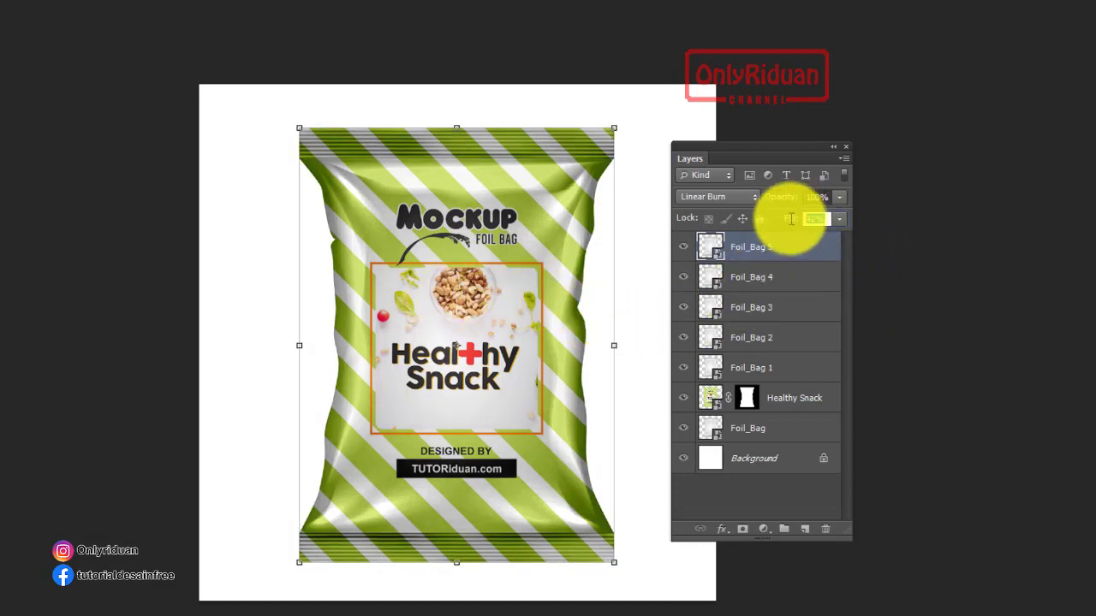
text(75)
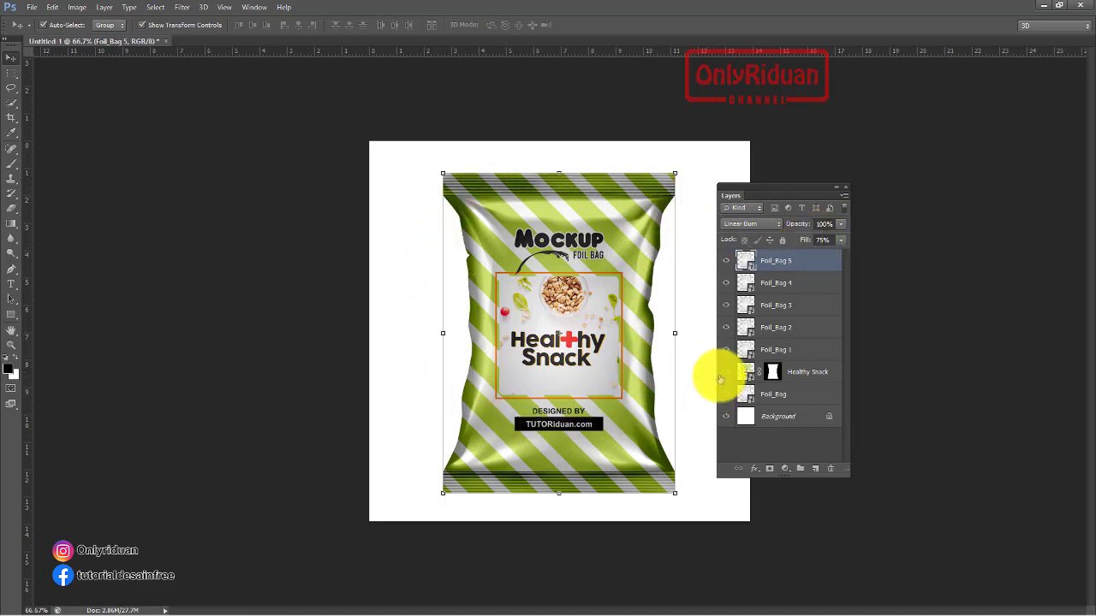
click(726, 373)
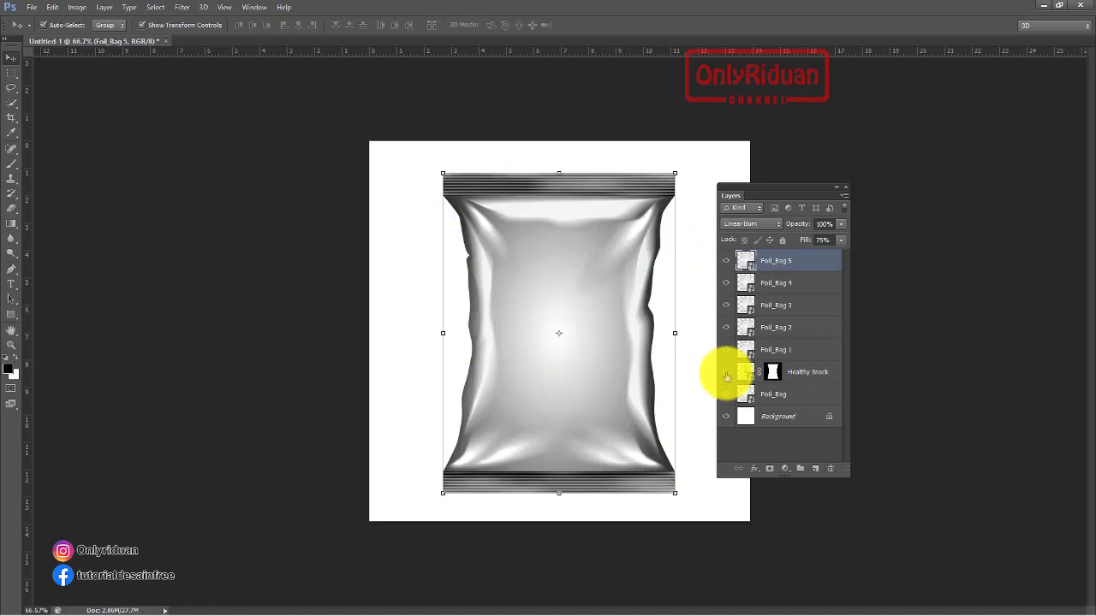
click(726, 374)
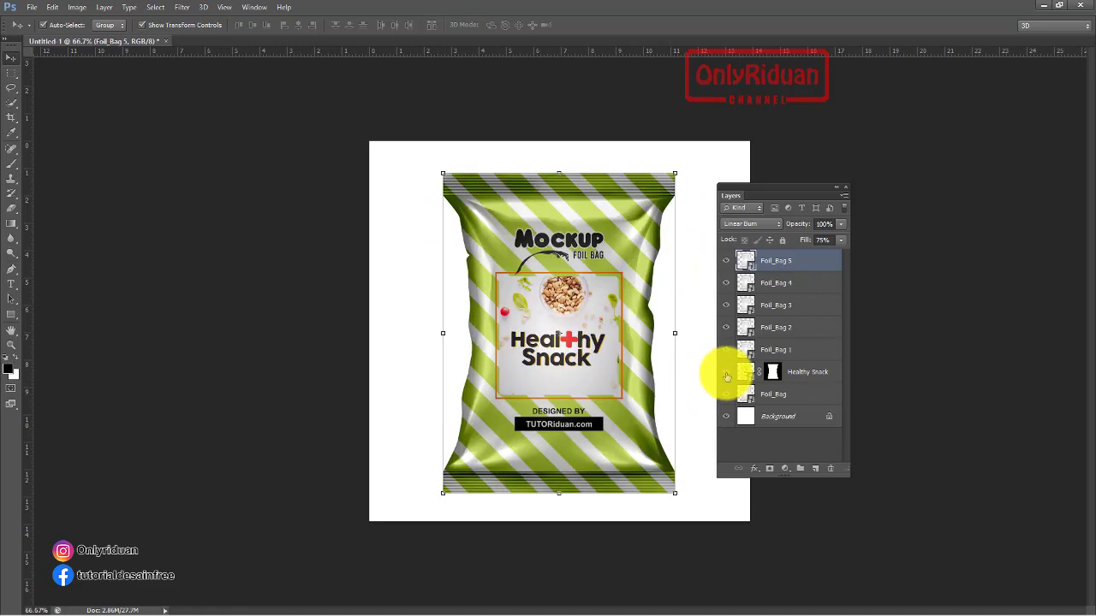